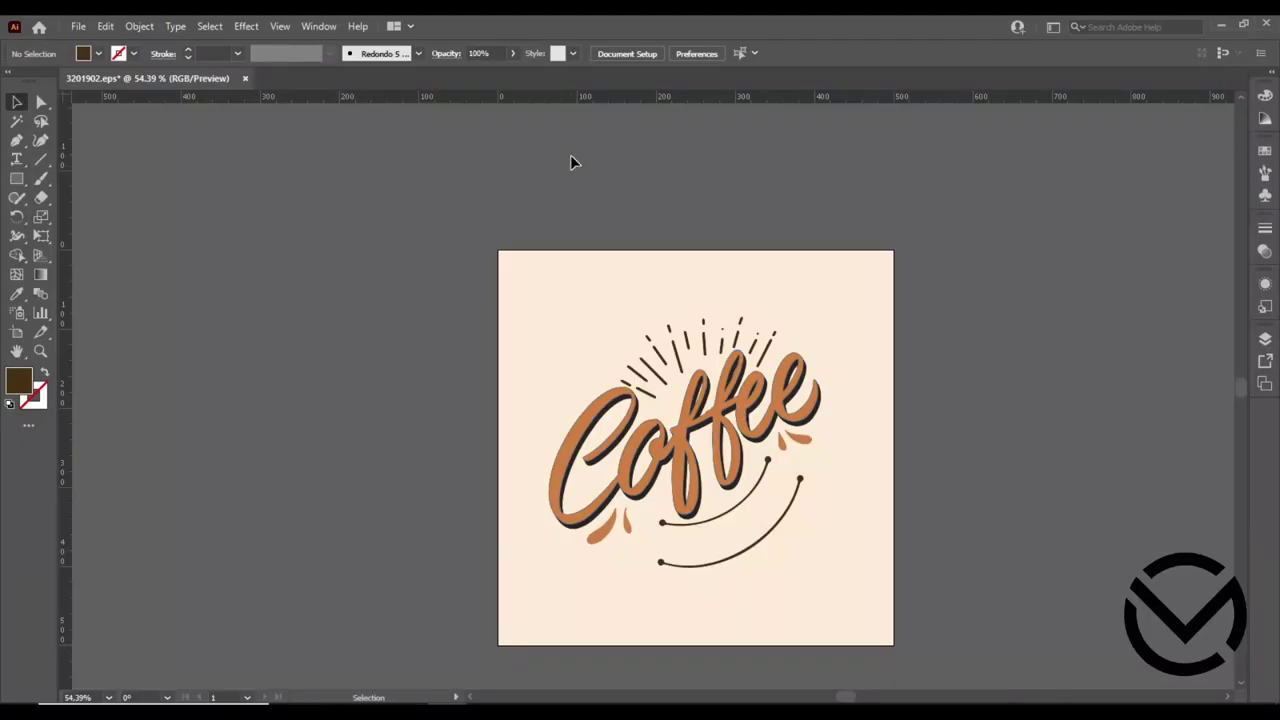
# - Paste the title text, enlarge it and position it above the artboard
pyautogui.hotkey('ctrl', 'v')
pyautogui.moveTo(671, 400)
pyautogui.mouseDown()
pyautogui.moveTo(622, 145)
pyautogui.moveTo(963, 166)
pyautogui.mouseUp()
pyautogui.moveTo(869, 151); pyautogui.dragTo(806, 186)
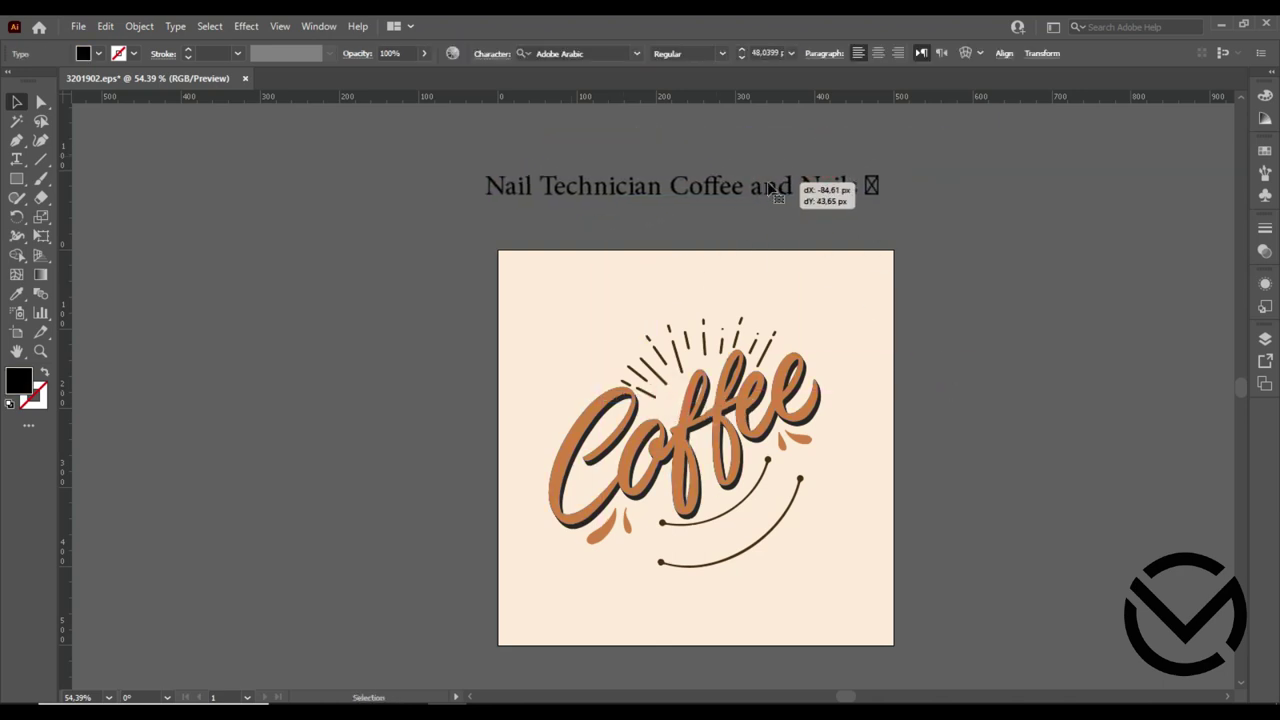
pyautogui.doubleClick(869, 189)
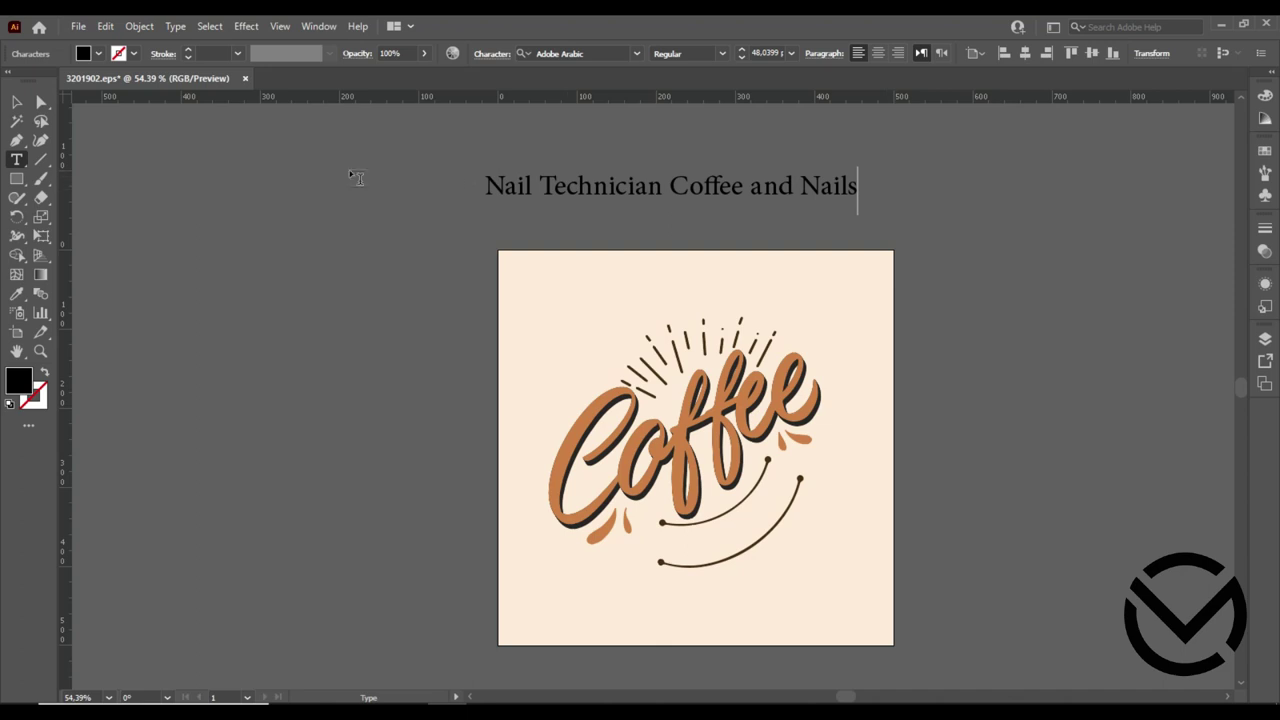
pyautogui.click(17, 102)
pyautogui.moveTo(722, 192); pyautogui.dragTo(727, 185)
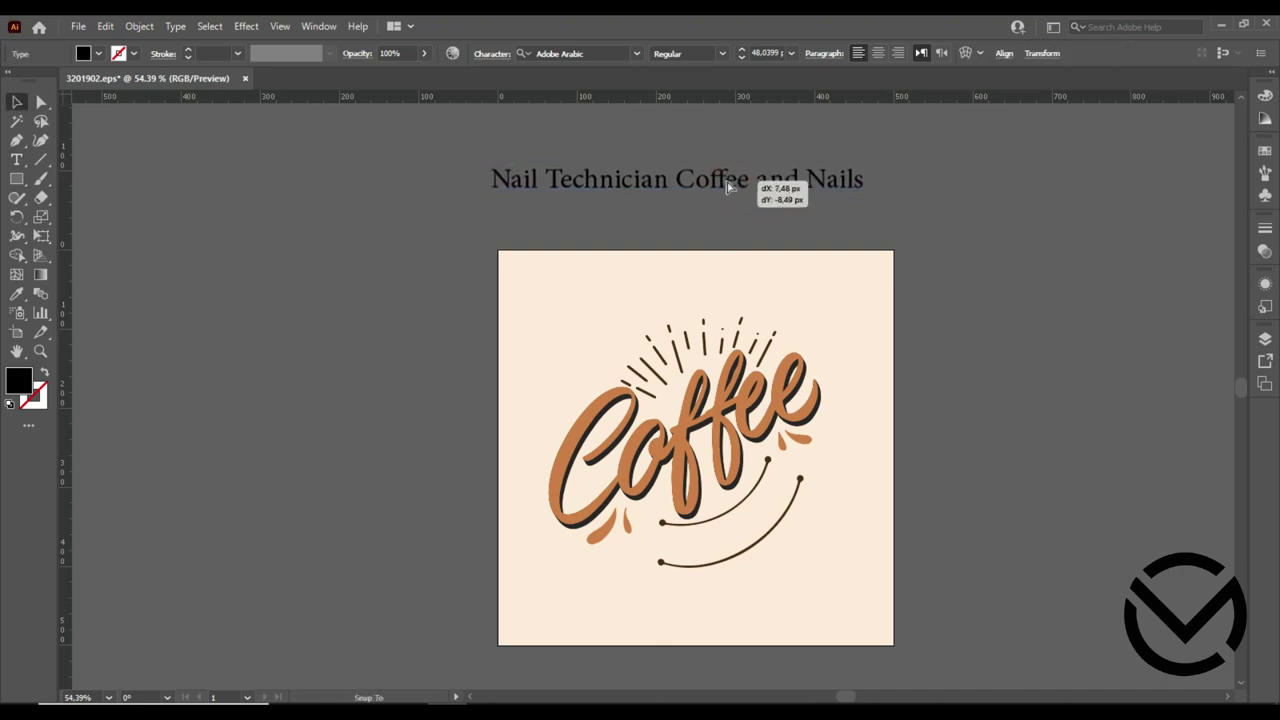
# - Duplicate the title into three lines, trimming the first to 'Nail Technician' and the third to 'and Nails'
pyautogui.moveTo(617, 174)
pyautogui.mouseDown()
pyautogui.moveTo(619, 138)
pyautogui.moveTo(619, 211)
pyautogui.mouseUp()
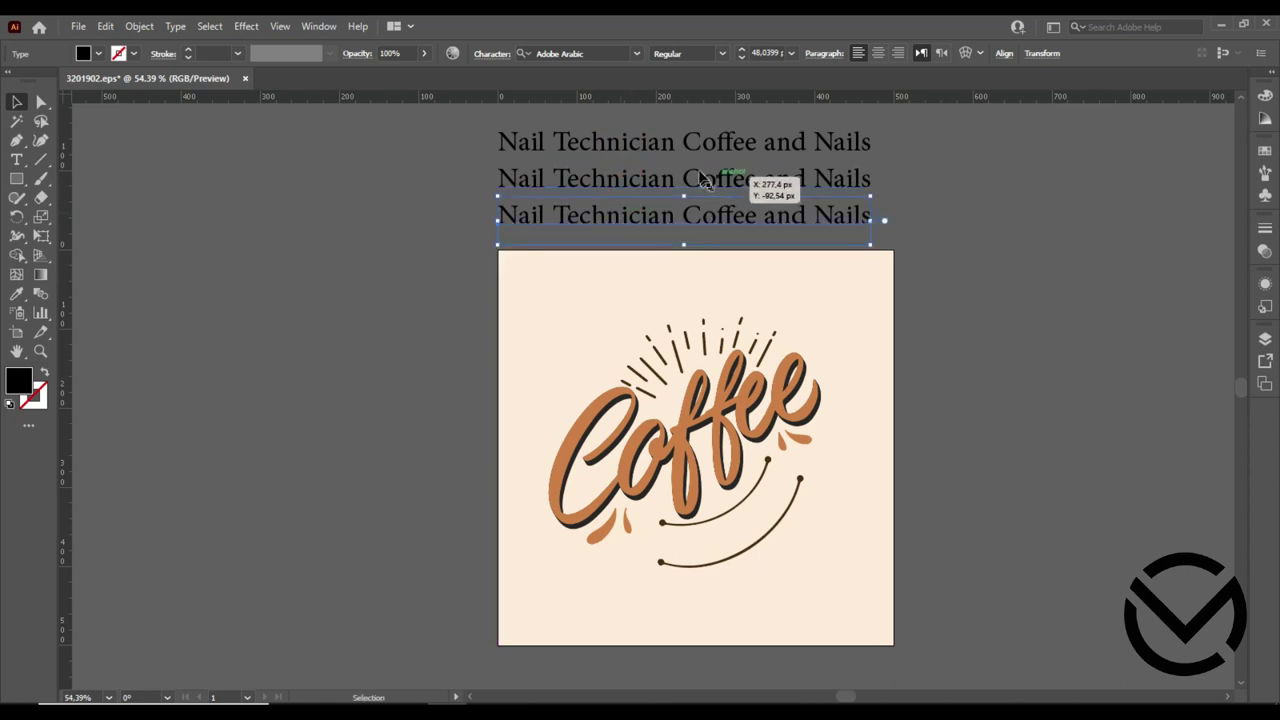
pyautogui.press('t')
pyautogui.moveTo(677, 141); pyautogui.dragTo(930, 133)
pyautogui.press('BackSpace')
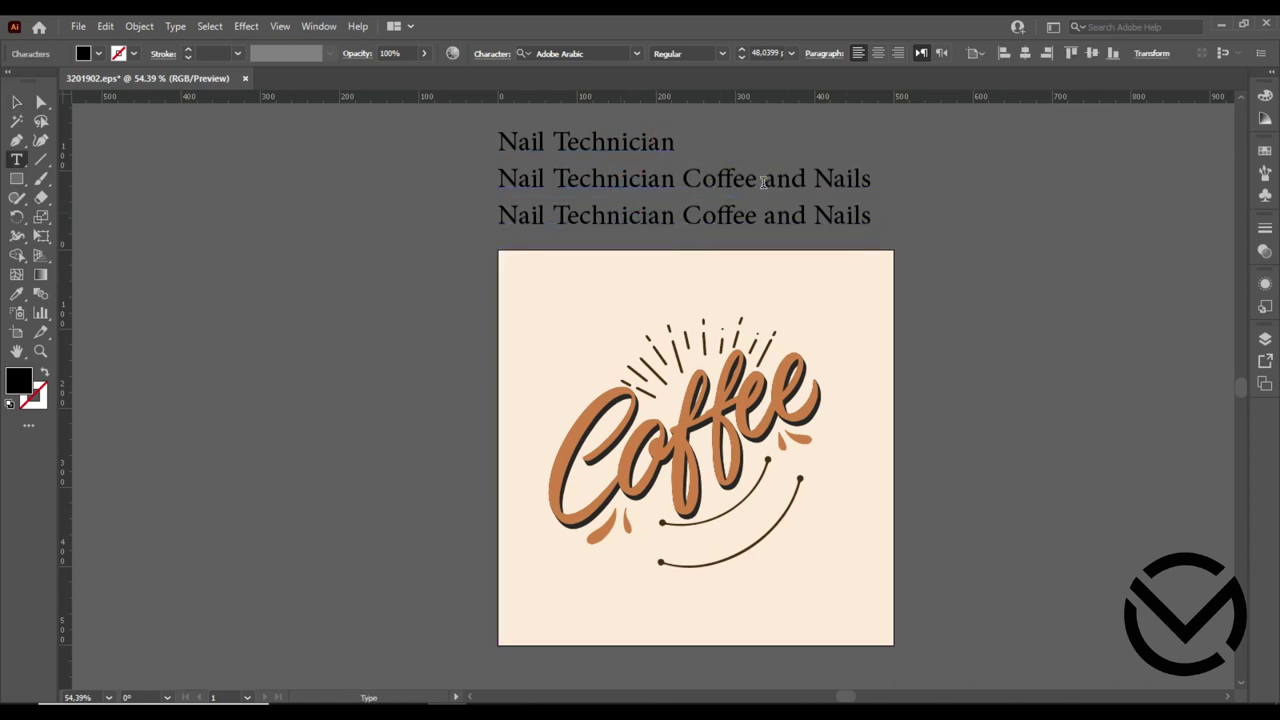
pyautogui.moveTo(765, 222); pyautogui.dragTo(496, 216)
pyautogui.press('BackSpace')
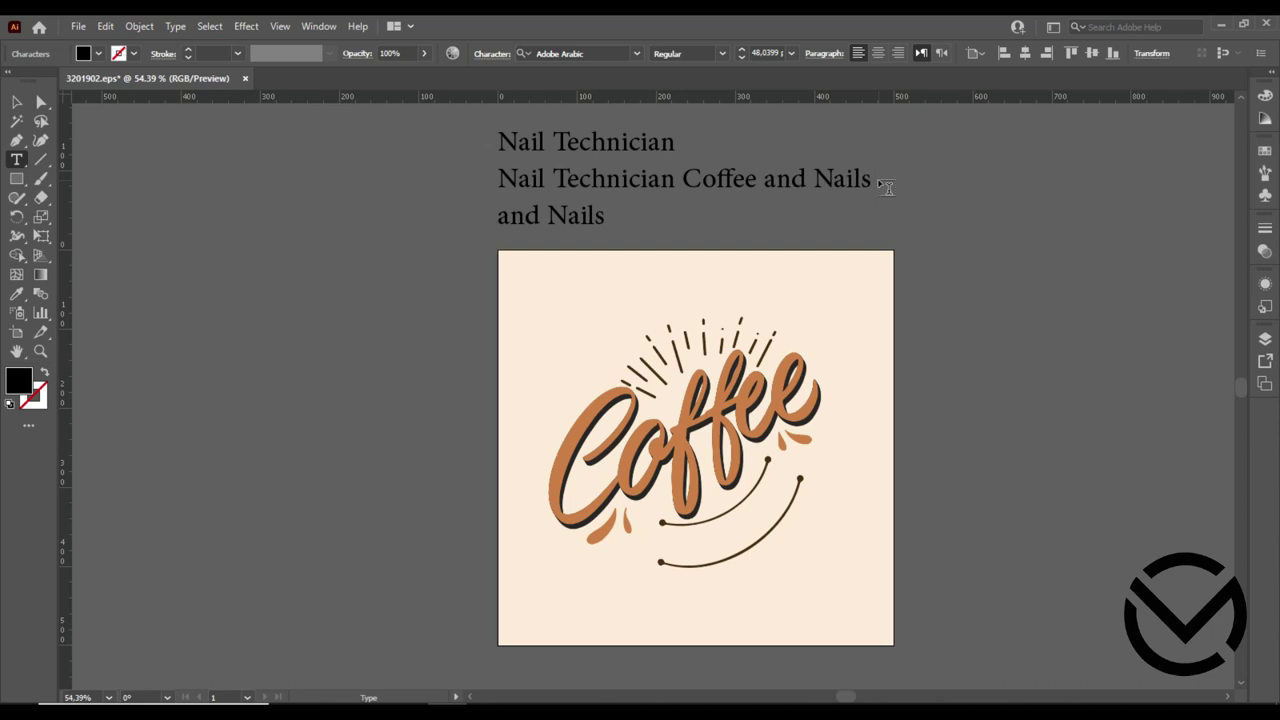
# - Delete the middle title line, leaving only 'Nail Technician' and 'and Nails'
pyautogui.click(16, 101)
pyautogui.click(745, 177)
pyautogui.press('Delete')
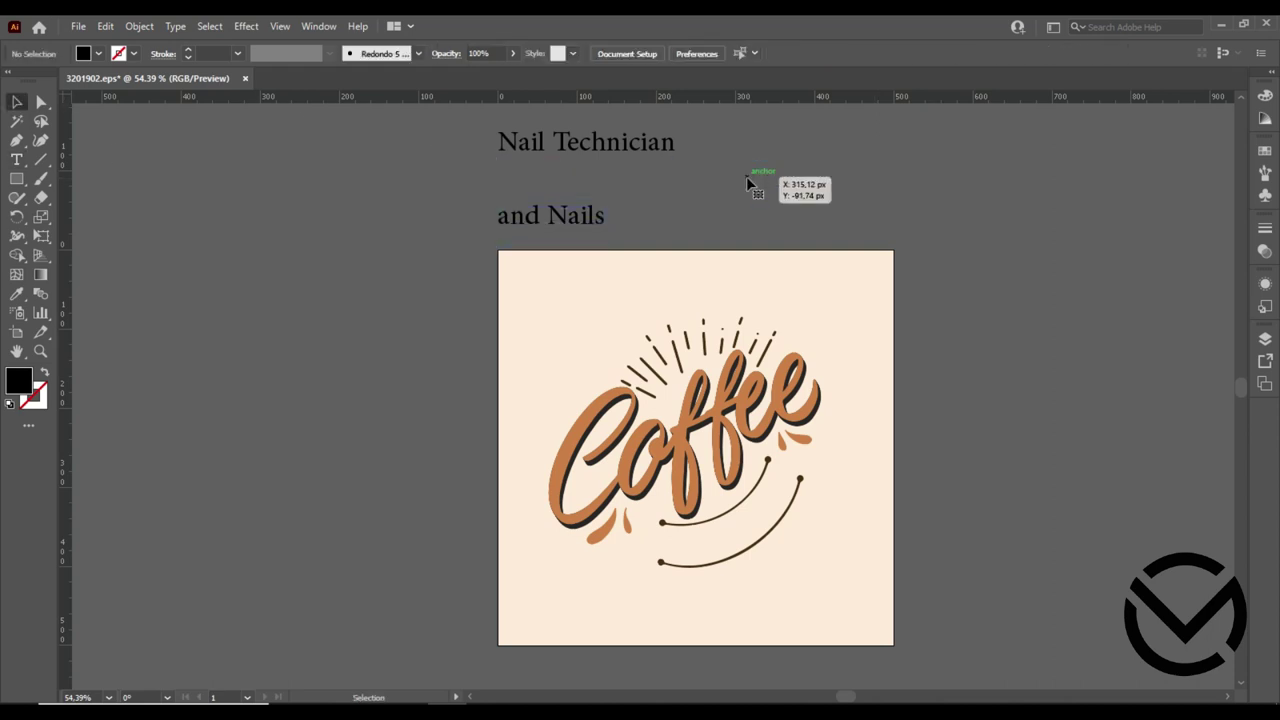
pyautogui.click(566, 215)
# - Uppercase both lines, move them left of the artboard, set them in UnicornFlakes, and tilt AND NAILS
pyautogui.moveTo(465, 123); pyautogui.dragTo(610, 220)
pyautogui.click(175, 26)
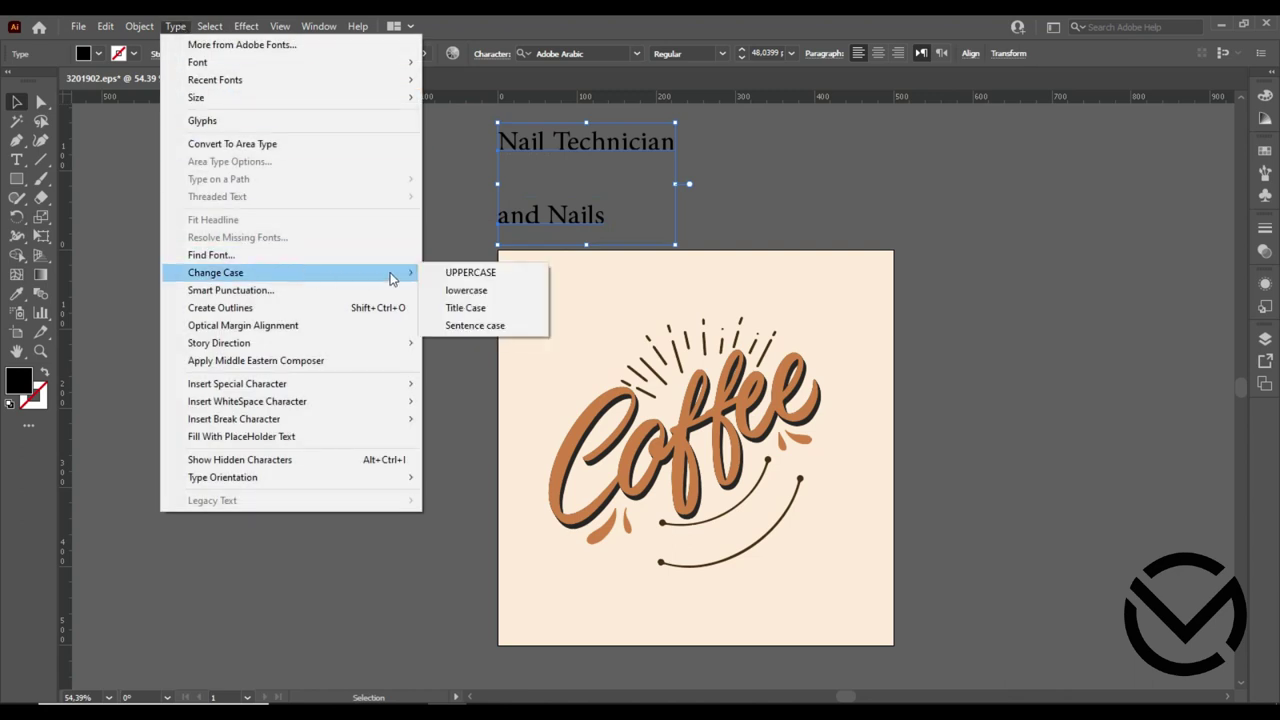
pyautogui.click(470, 274)
pyautogui.moveTo(636, 147); pyautogui.dragTo(280, 156)
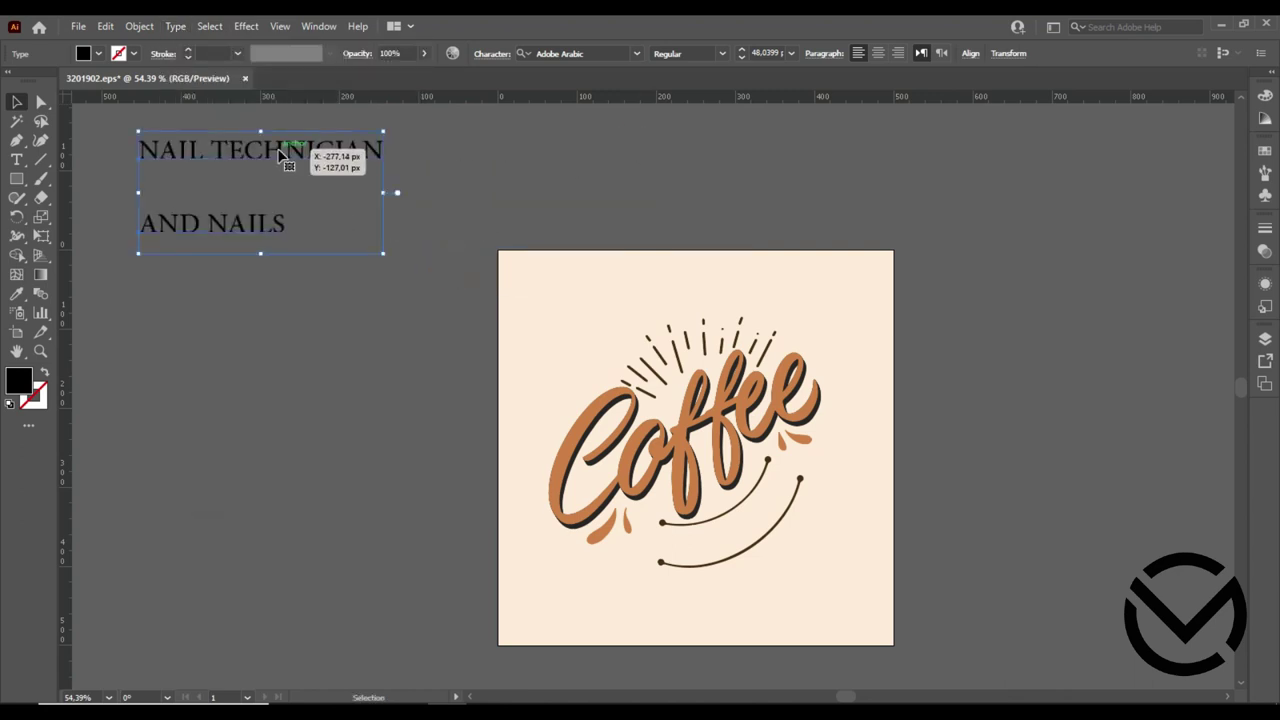
pyautogui.click(622, 53)
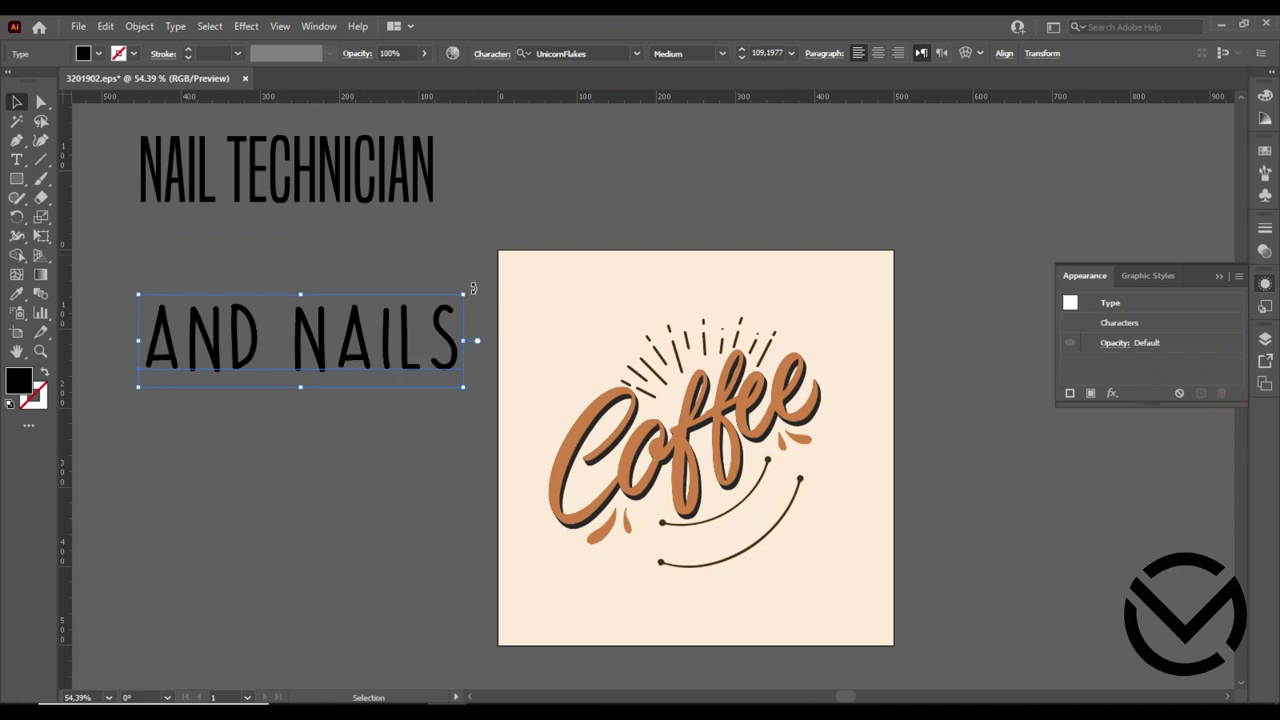
pyautogui.moveTo(473, 288); pyautogui.dragTo(405, 195)
# - Move AND NAILS onto the artboard, shrink it and place it below Coffee
pyautogui.moveTo(359, 323); pyautogui.dragTo(799, 518)
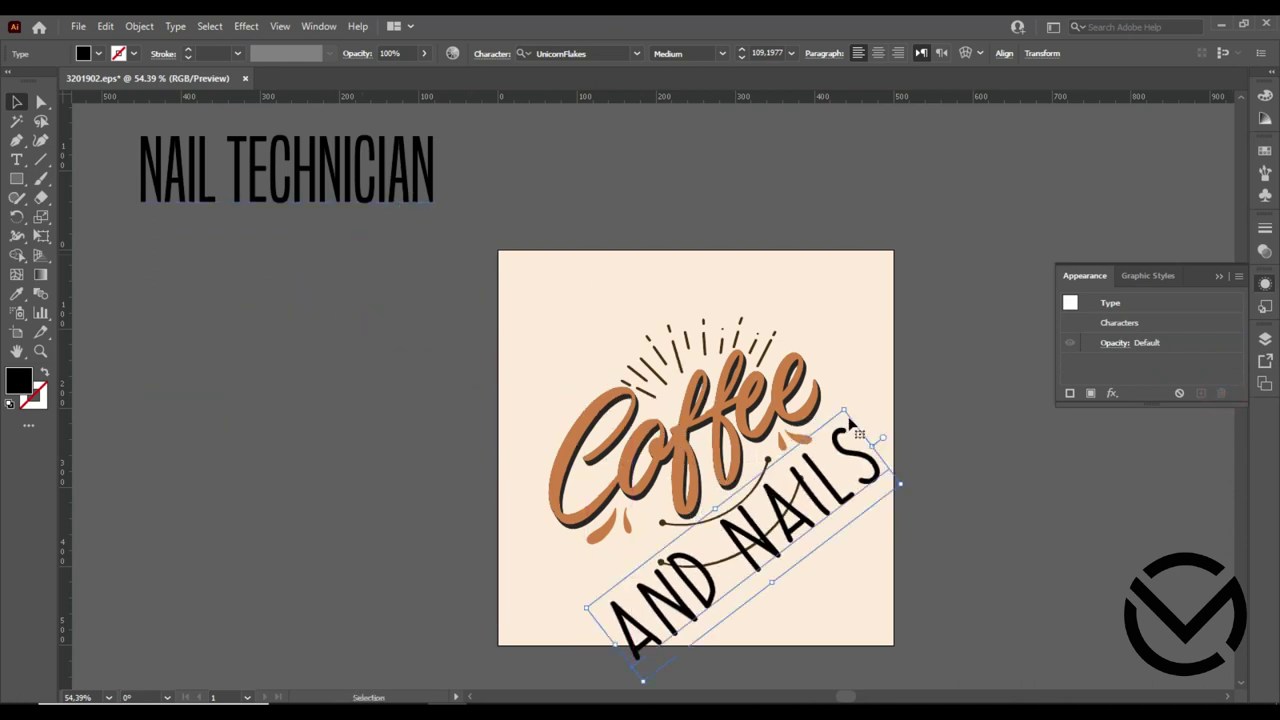
pyautogui.moveTo(850, 425)
pyautogui.mouseDown()
pyautogui.moveTo(762, 535)
pyautogui.moveTo(795, 508)
pyautogui.mouseUp()
pyautogui.moveTo(840, 452); pyautogui.dragTo(814, 474)
pyautogui.moveTo(766, 538); pyautogui.dragTo(788, 507)
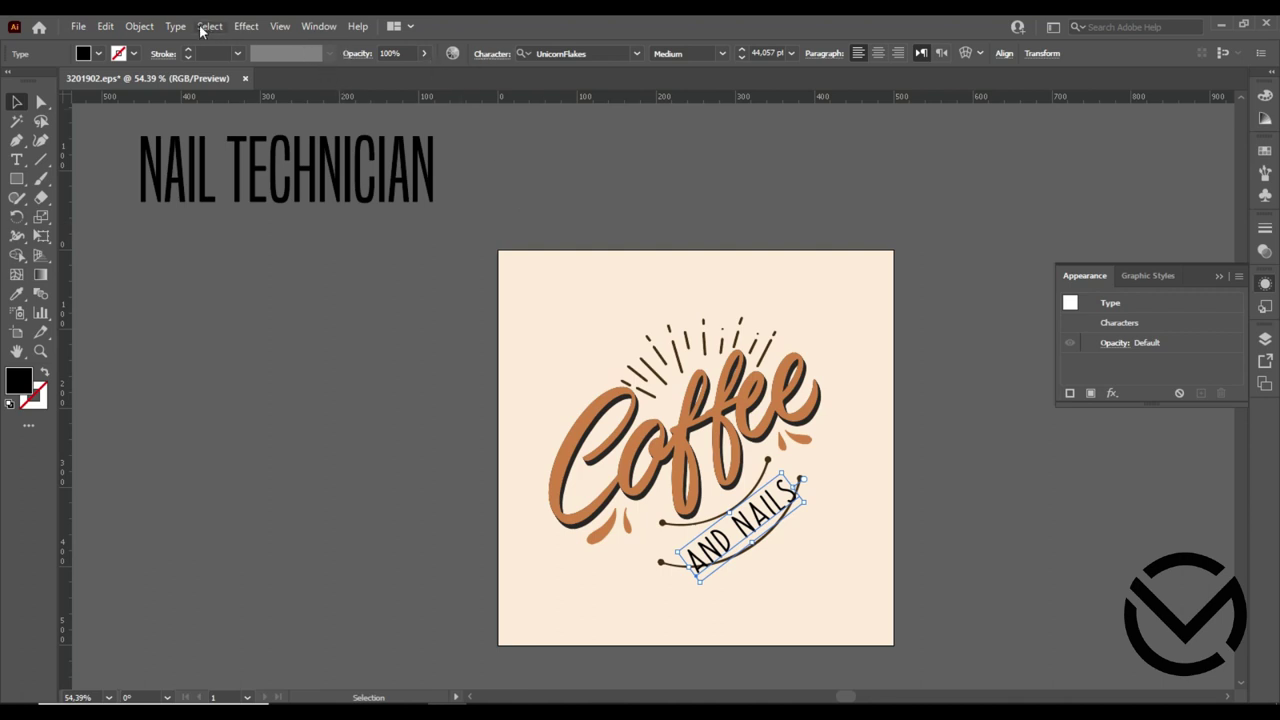
# - Try an Arc warp on AND NAILS, cancel it, and rotate the text back to level
pyautogui.click(246, 26)
pyautogui.click(445, 236)
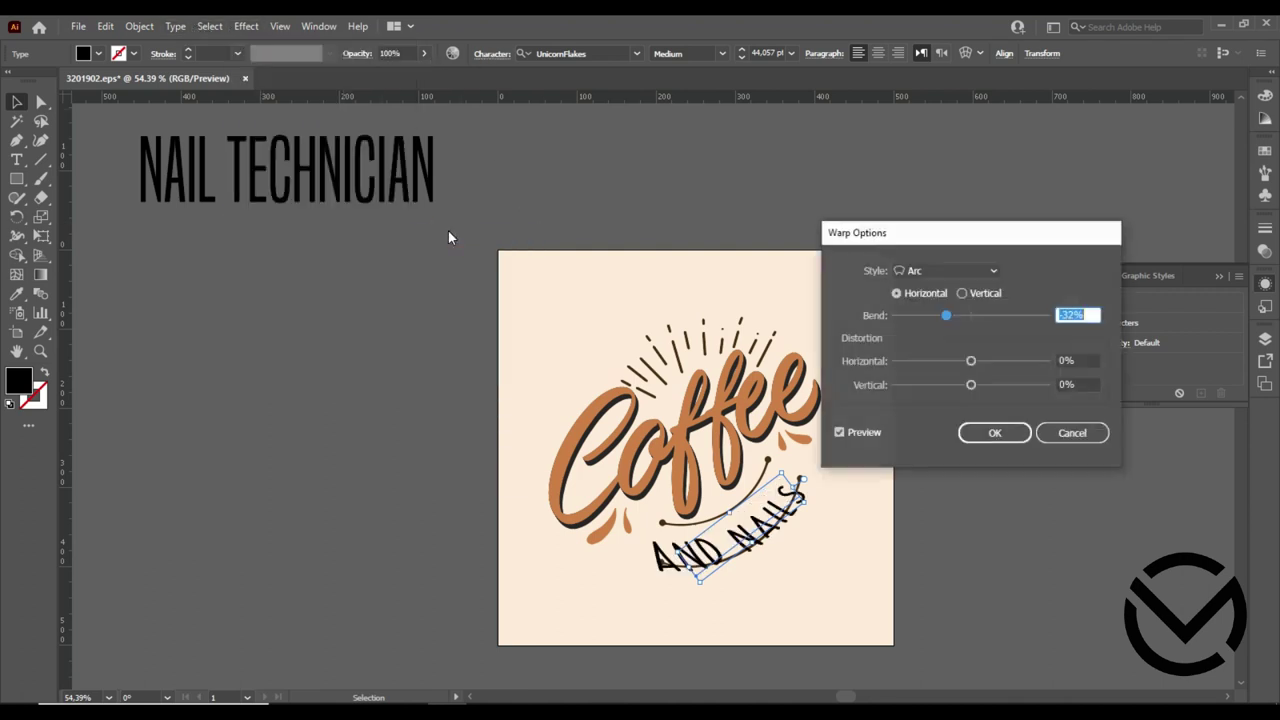
pyautogui.click(1078, 438)
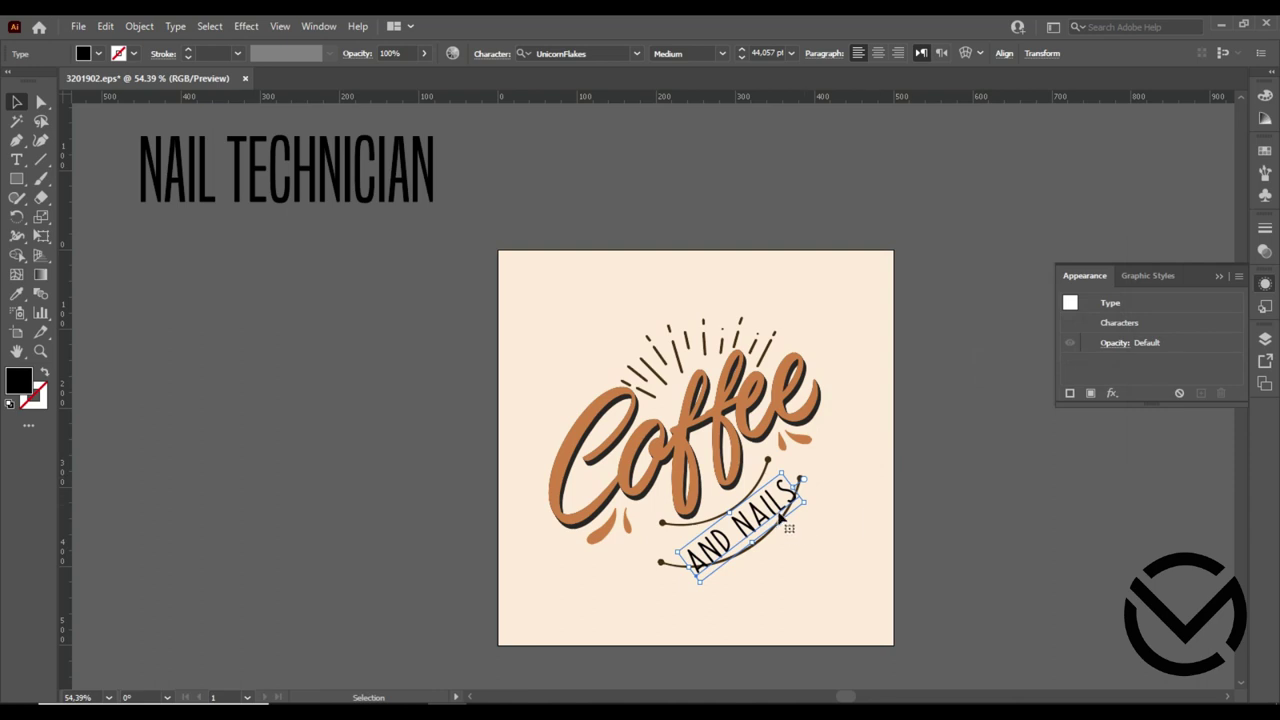
pyautogui.click(812, 504)
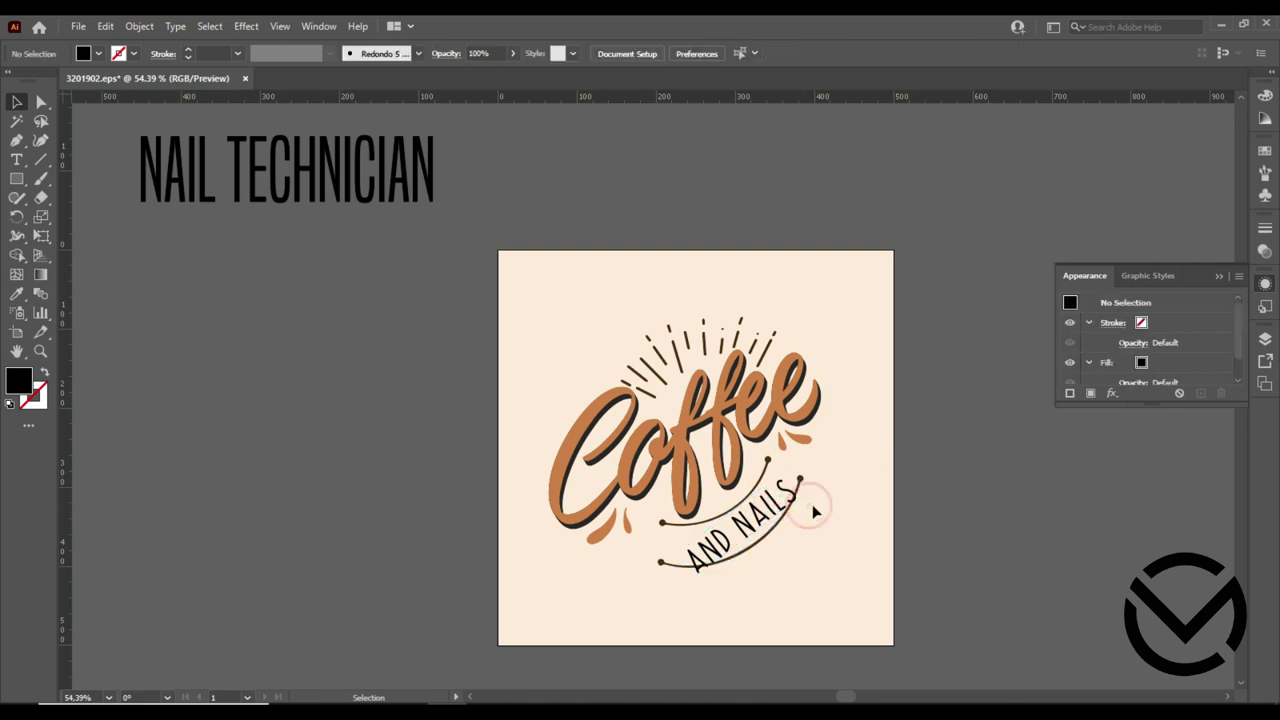
pyautogui.moveTo(806, 497)
pyautogui.mouseDown()
pyautogui.moveTo(805, 530)
pyautogui.moveTo(806, 500)
pyautogui.mouseUp()
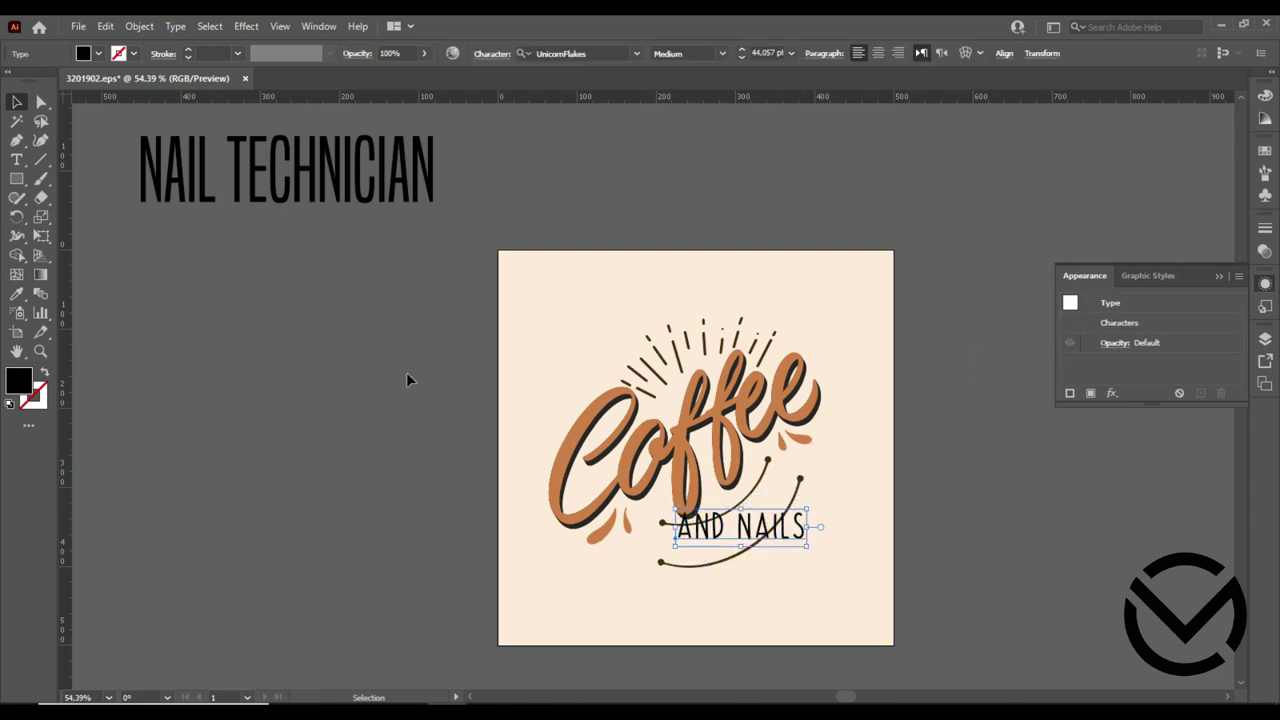
# - Warp AND NAILS into a -37% Arc and expand its appearance into a group
pyautogui.click(246, 26)
pyautogui.moveTo(265, 232)
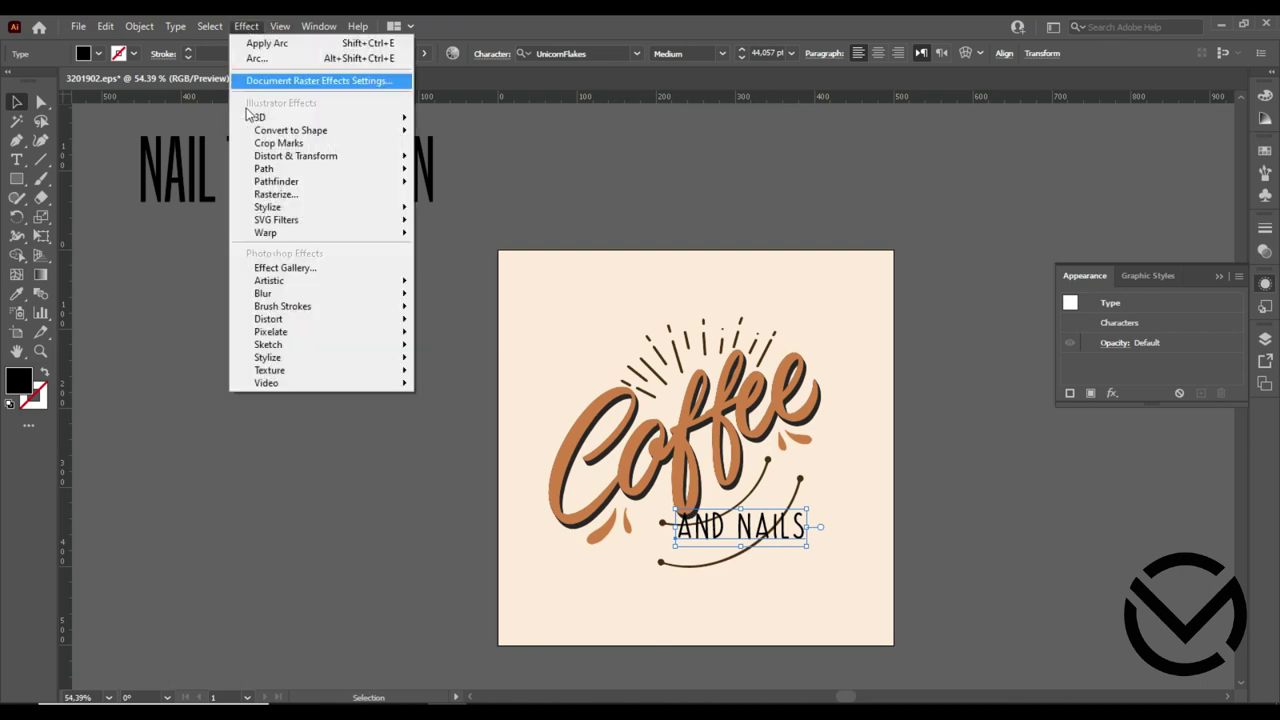
pyautogui.click(450, 237)
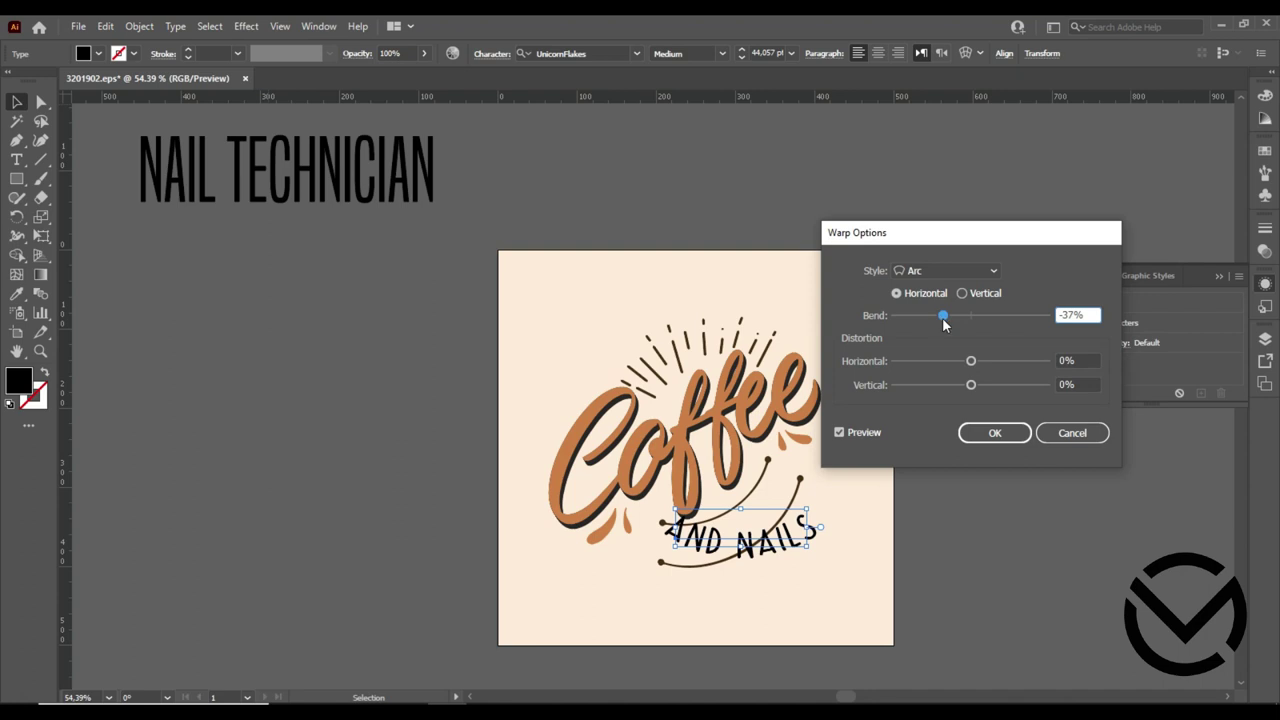
pyautogui.click(995, 433)
pyautogui.moveTo(740, 540); pyautogui.dragTo(330, 377)
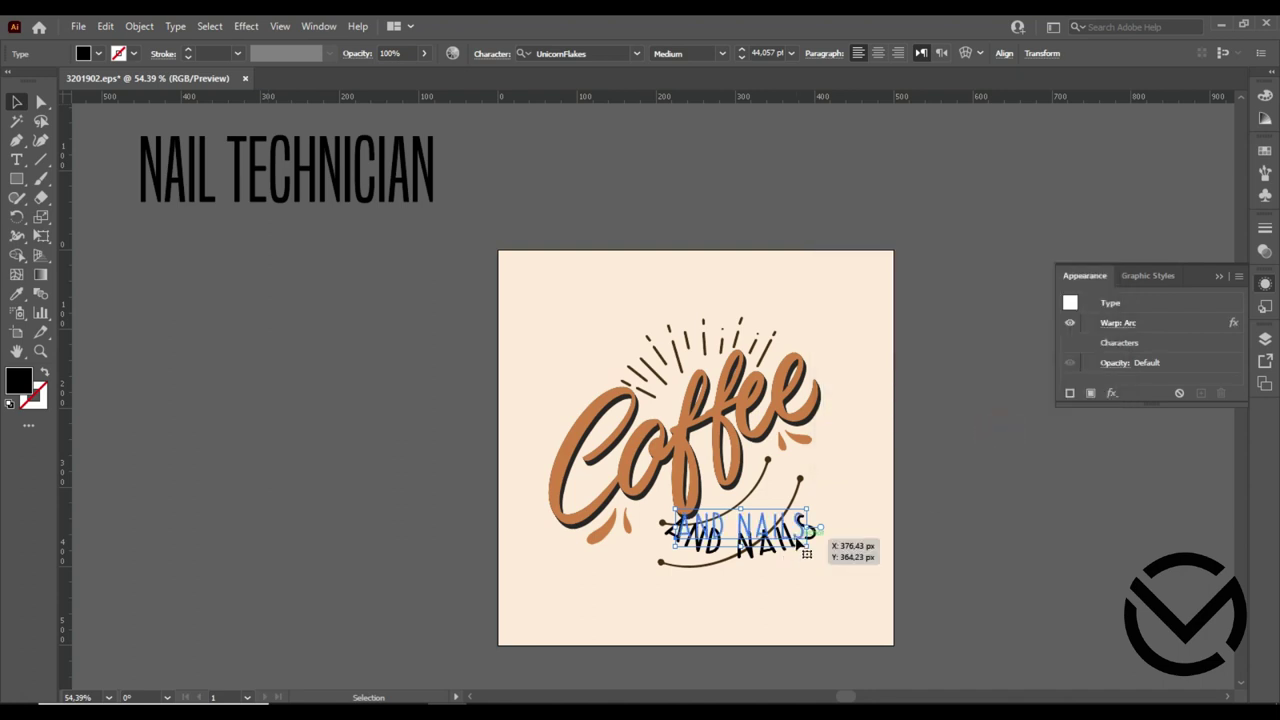
pyautogui.click(139, 26)
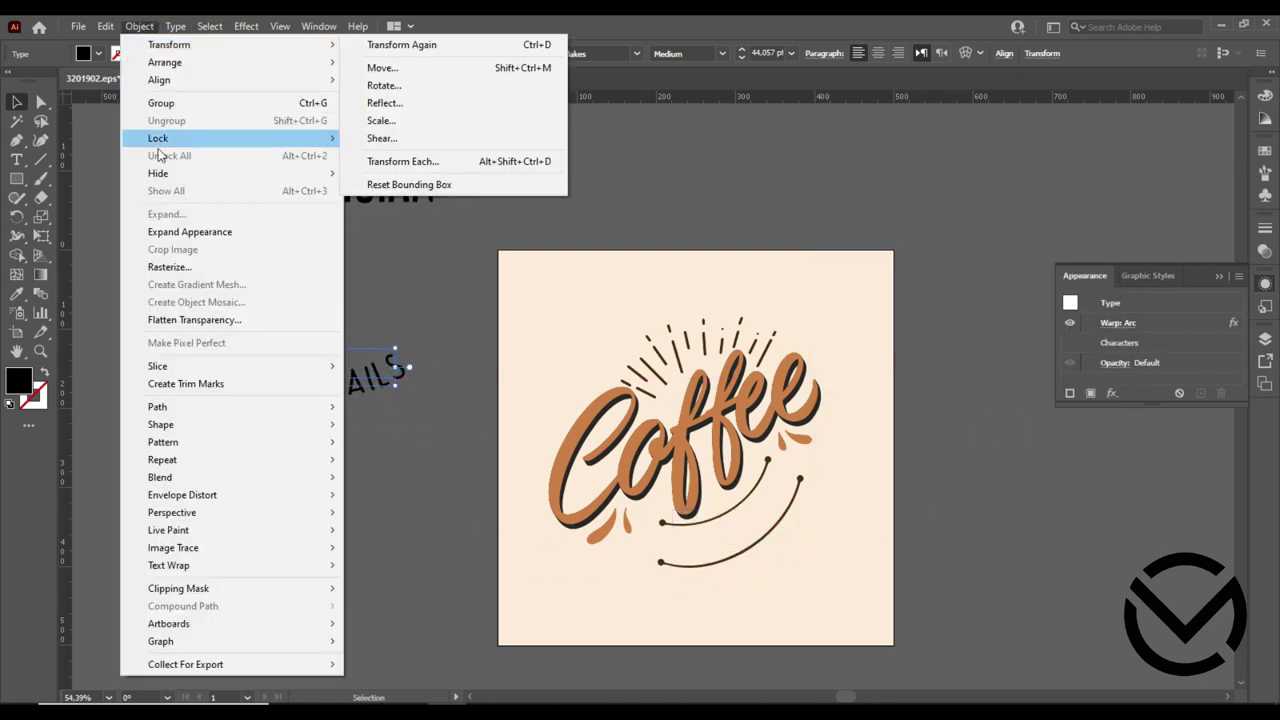
pyautogui.click(192, 231)
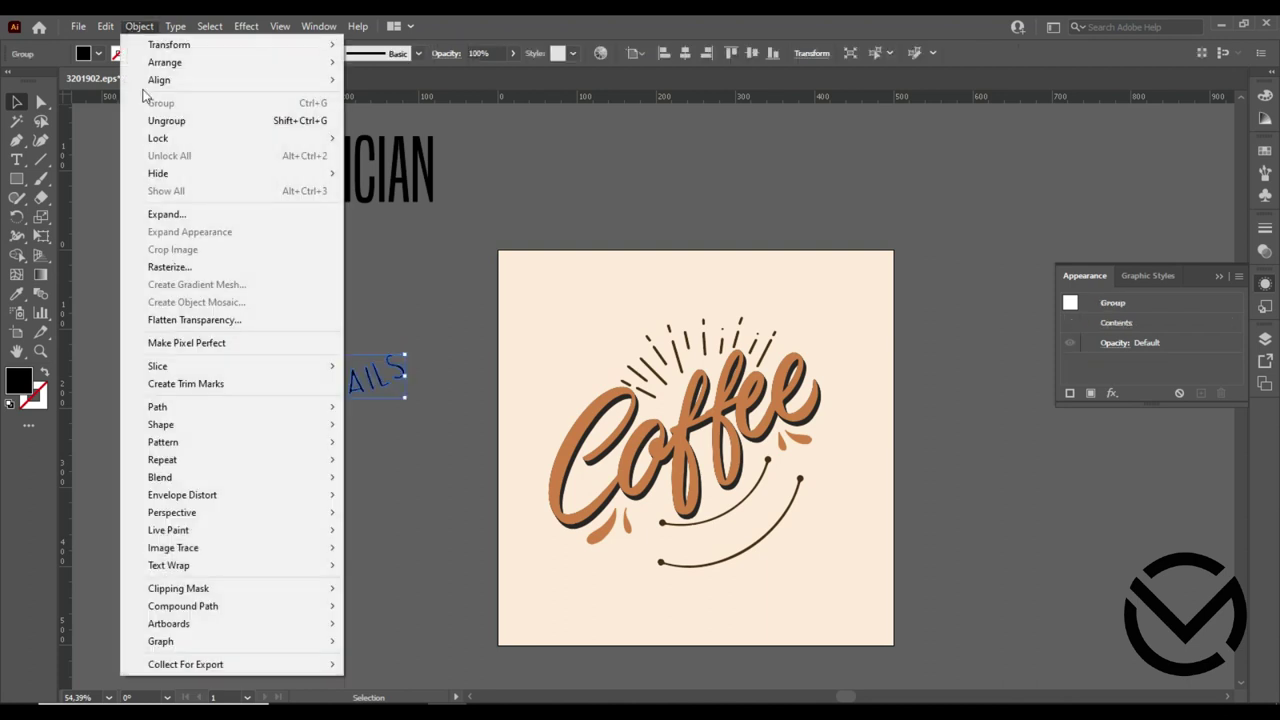
# - Set the arched AND NAILS along the lower curve, and move NAIL TECHNICIAN to the artboard top
pyautogui.click(369, 393)
pyautogui.click(400, 376)
pyautogui.moveTo(413, 376)
pyautogui.mouseDown()
pyautogui.moveTo(390, 320)
pyautogui.moveTo(836, 521)
pyautogui.moveTo(785, 457)
pyautogui.moveTo(800, 472)
pyautogui.mouseUp()
pyautogui.click(829, 523)
pyautogui.moveTo(758, 522); pyautogui.dragTo(775, 512)
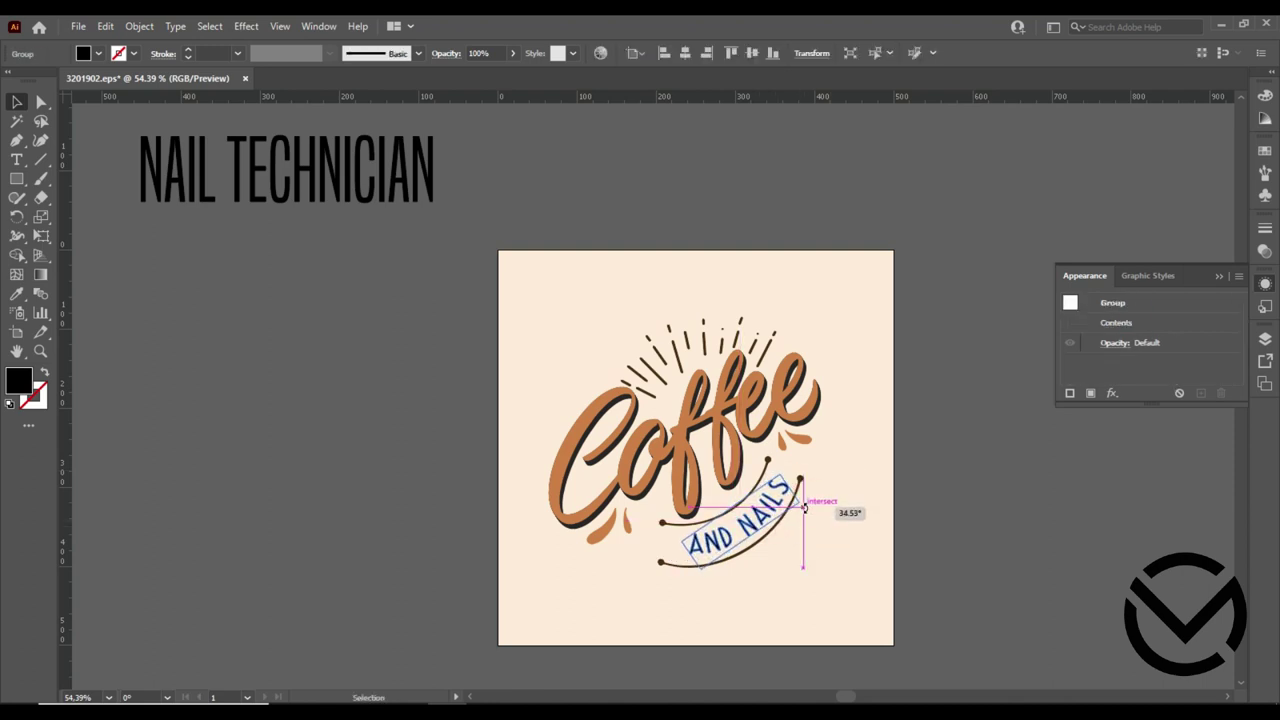
pyautogui.click(826, 537)
pyautogui.moveTo(364, 192)
pyautogui.mouseDown()
pyautogui.moveTo(724, 318)
pyautogui.moveTo(723, 290)
pyautogui.mouseUp()
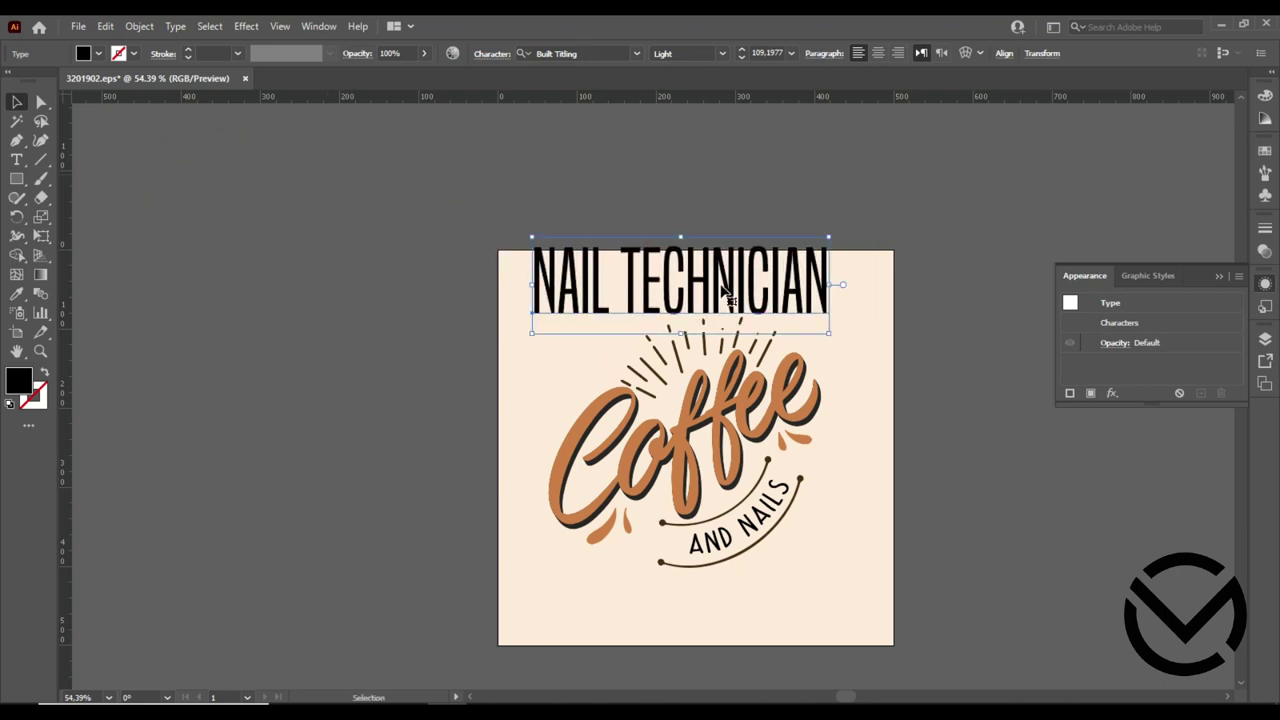
# - Scale NAIL TECHNICIAN down slightly and bend it upward with a roughly 29% Arc warp
pyautogui.moveTo(830, 239); pyautogui.dragTo(785, 290)
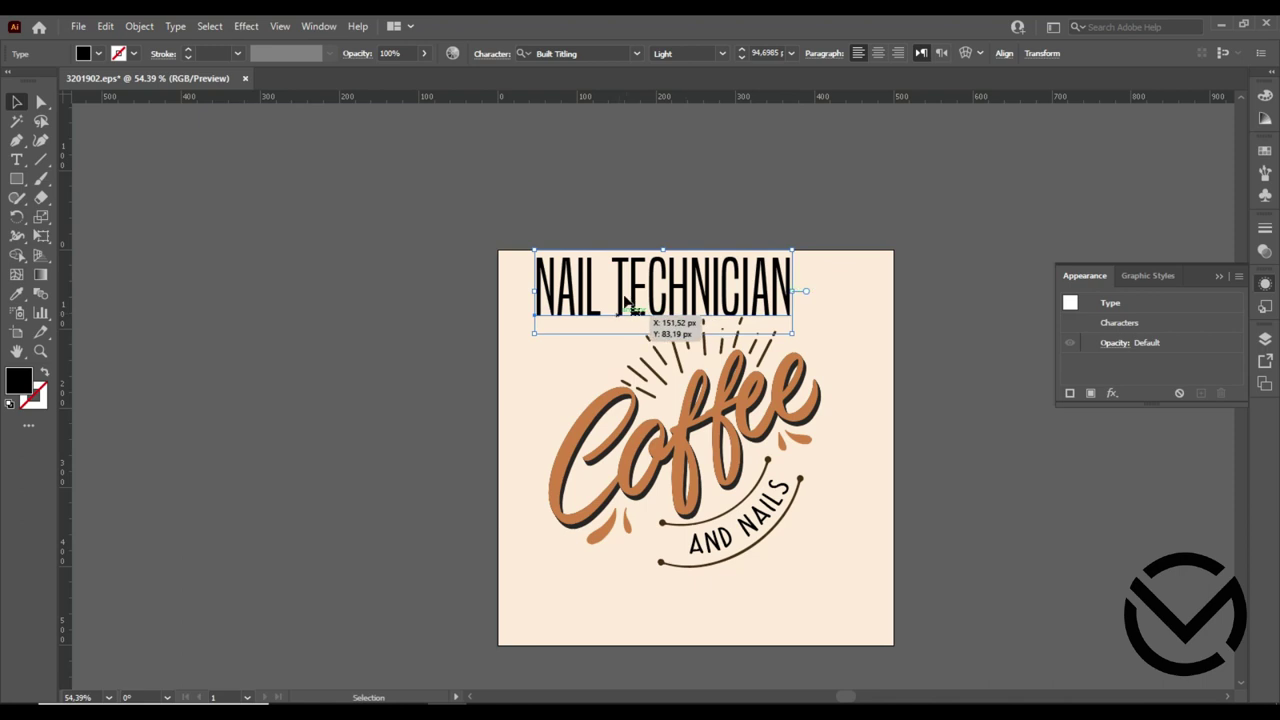
pyautogui.click(176, 26)
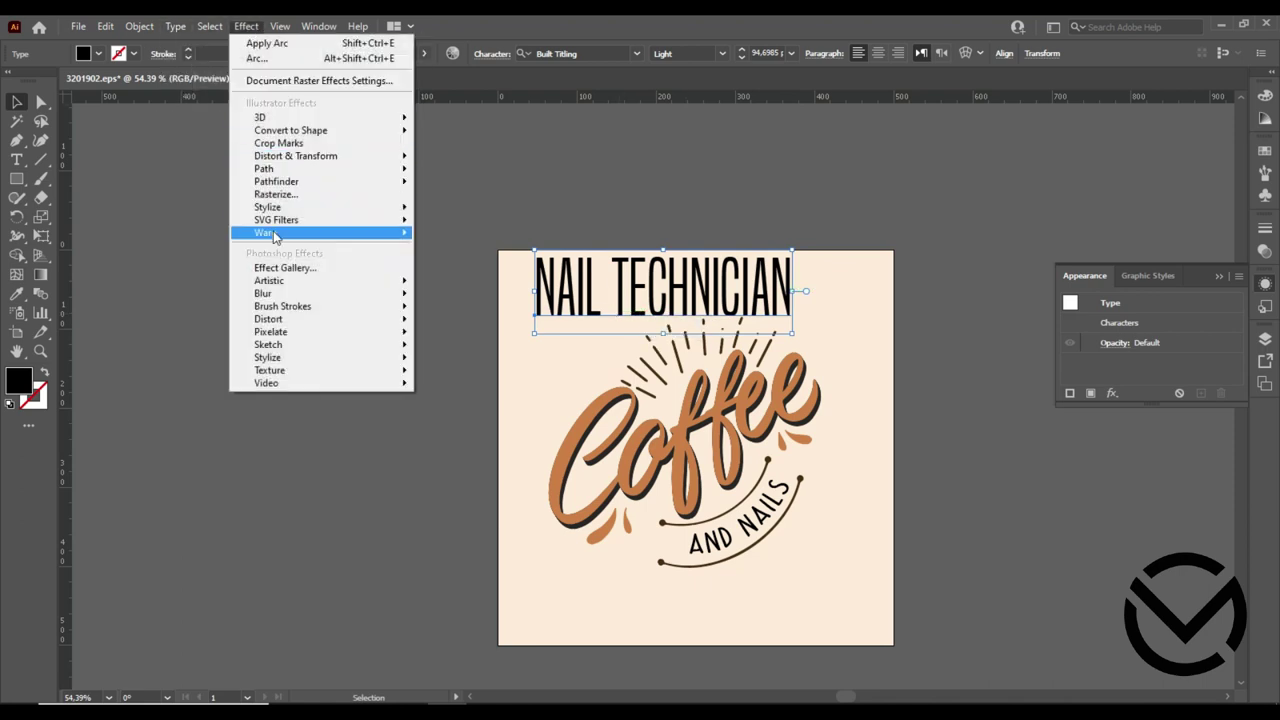
pyautogui.click(443, 237)
pyautogui.moveTo(942, 317); pyautogui.dragTo(993, 318)
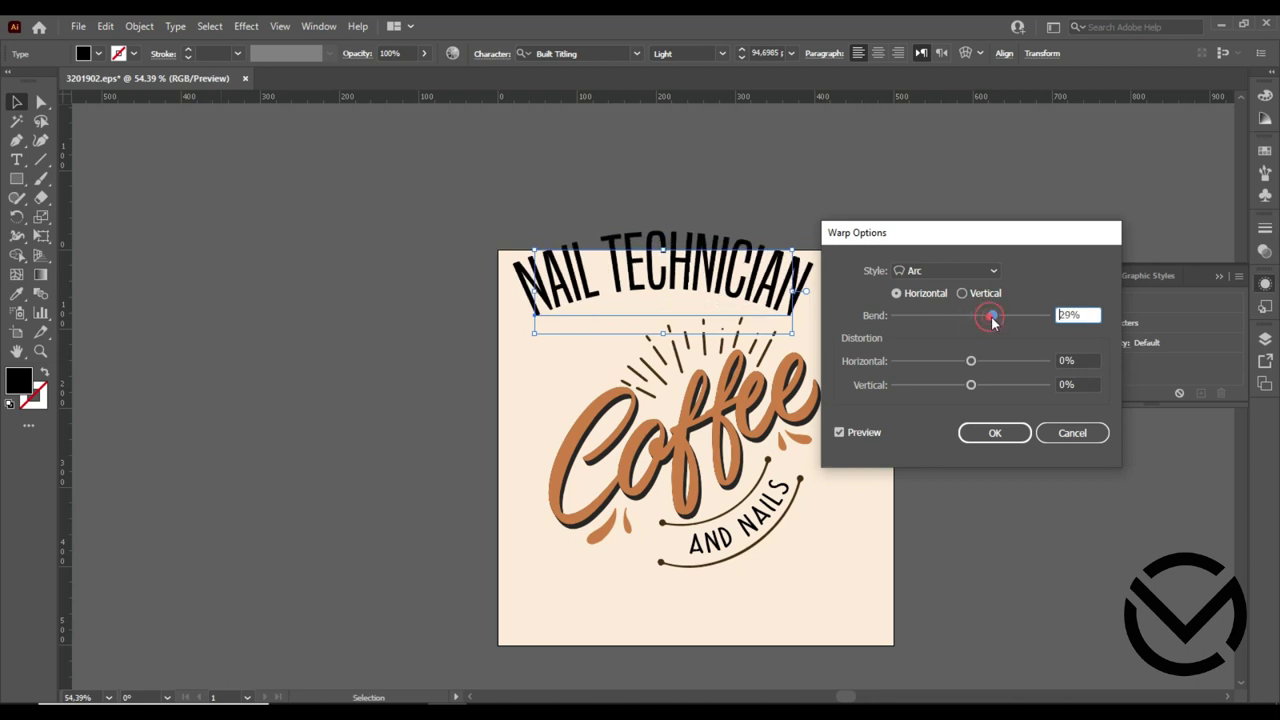
pyautogui.click(995, 434)
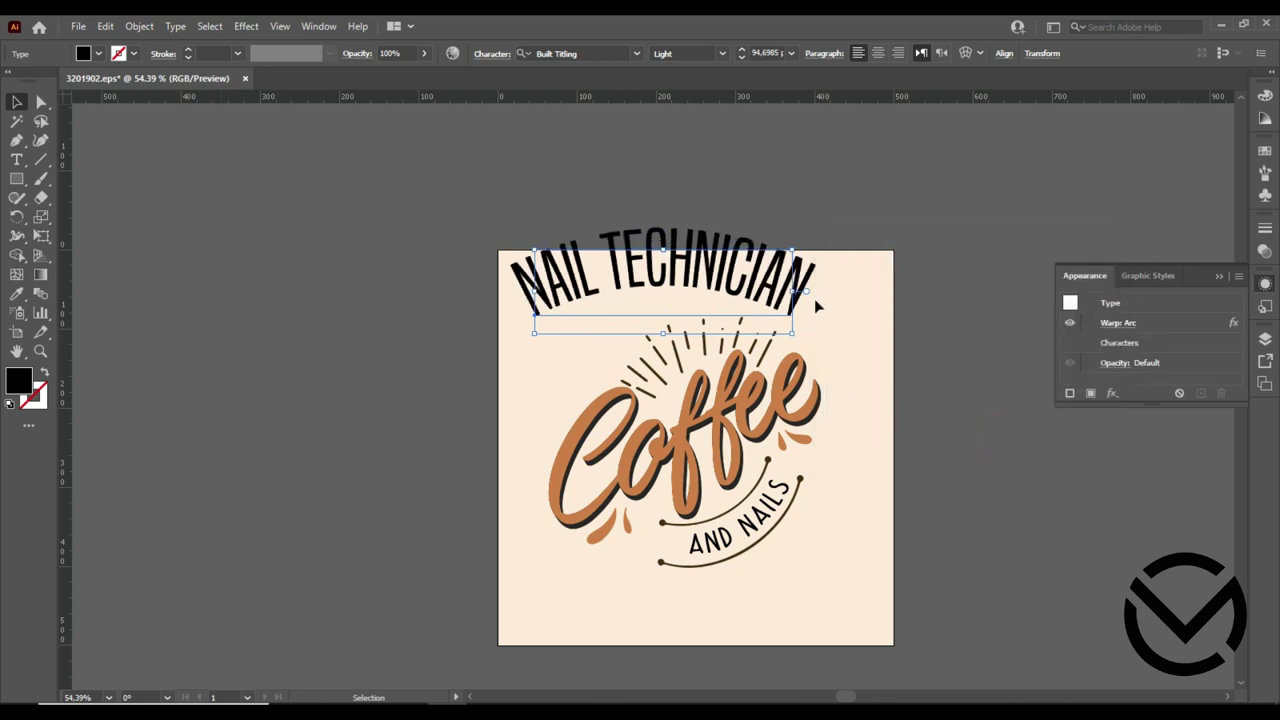
pyautogui.click(133, 28)
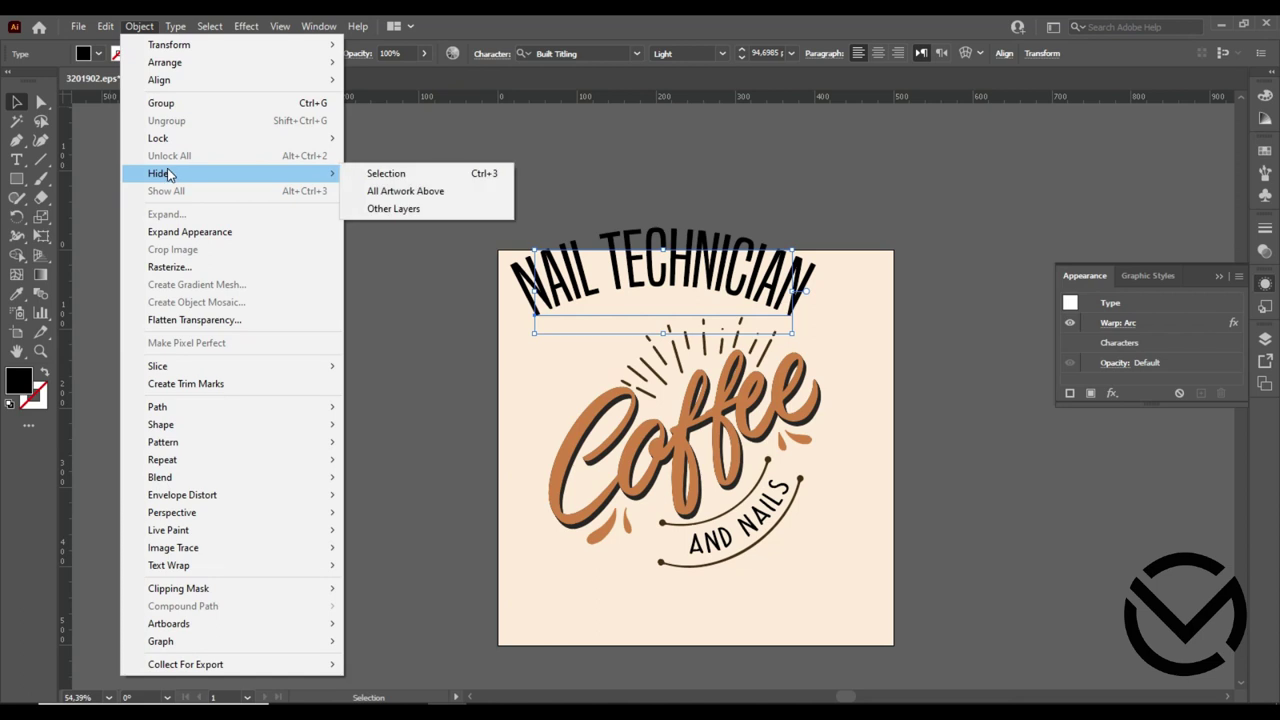
# - Expand the arched NAIL TECHNICIAN into shapes and tilt it counter-clockwise across the badge's upper-left
pyautogui.click(167, 233)
pyautogui.moveTo(826, 270); pyautogui.dragTo(823, 209)
pyautogui.moveTo(670, 280); pyautogui.dragTo(700, 305)
pyautogui.moveTo(808, 295); pyautogui.dragTo(857, 288)
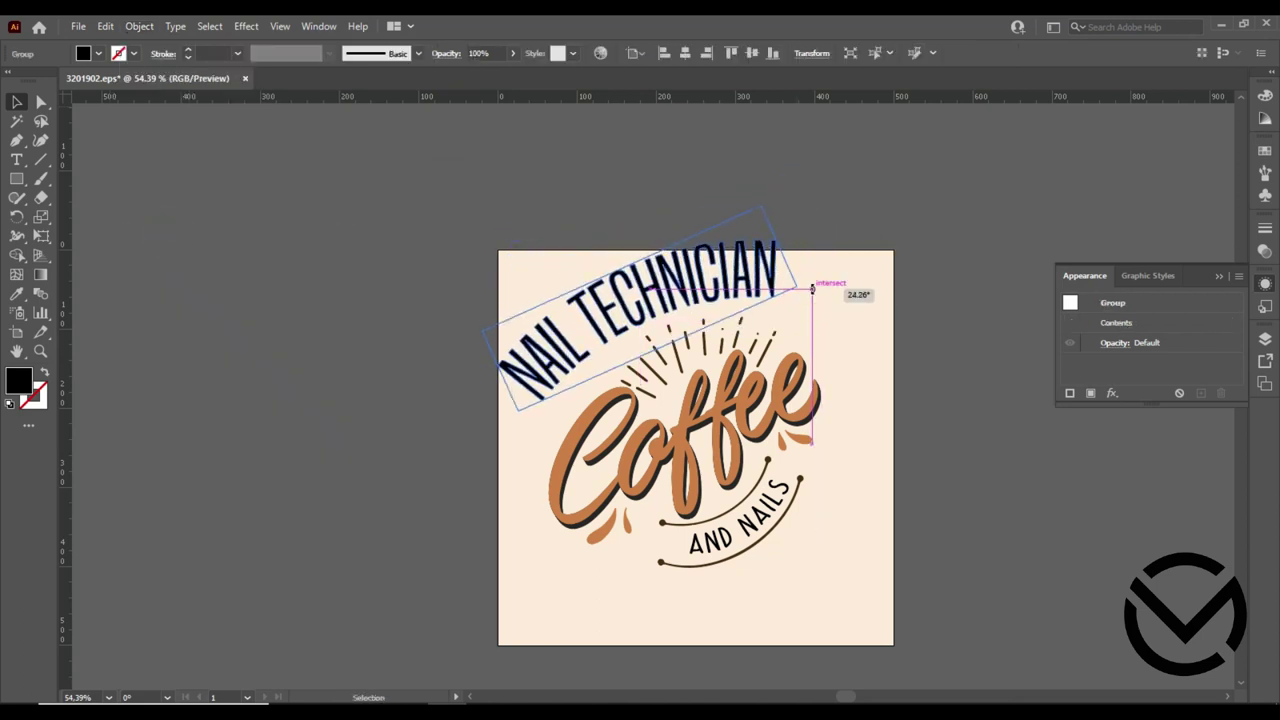
pyautogui.moveTo(656, 292); pyautogui.dragTo(656, 296)
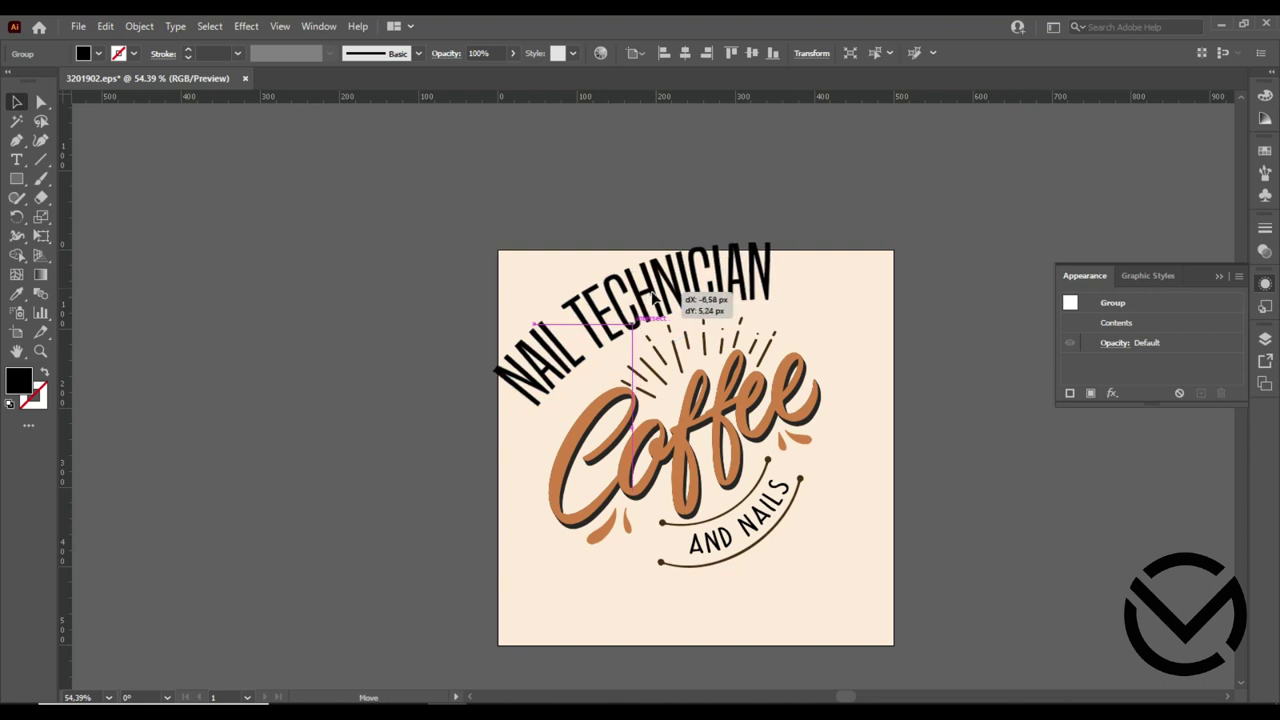
pyautogui.moveTo(814, 318); pyautogui.dragTo(803, 285)
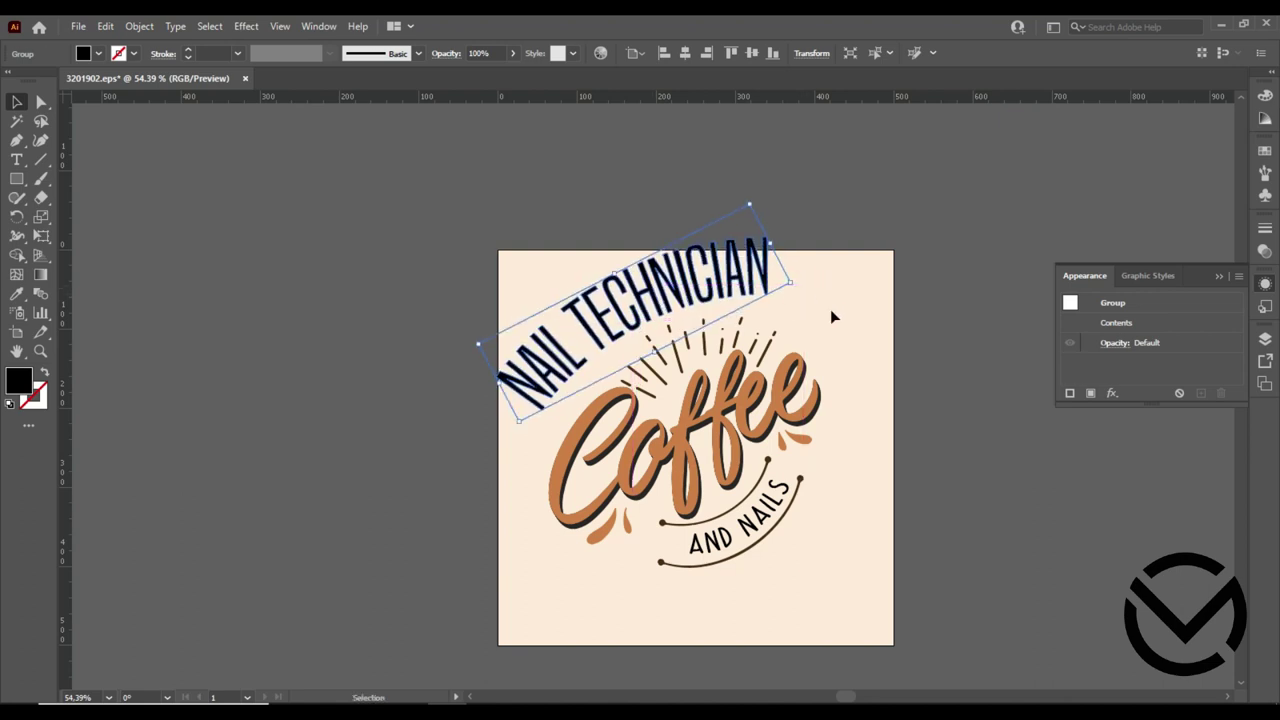
pyautogui.click(838, 315)
pyautogui.doubleClick(710, 315)
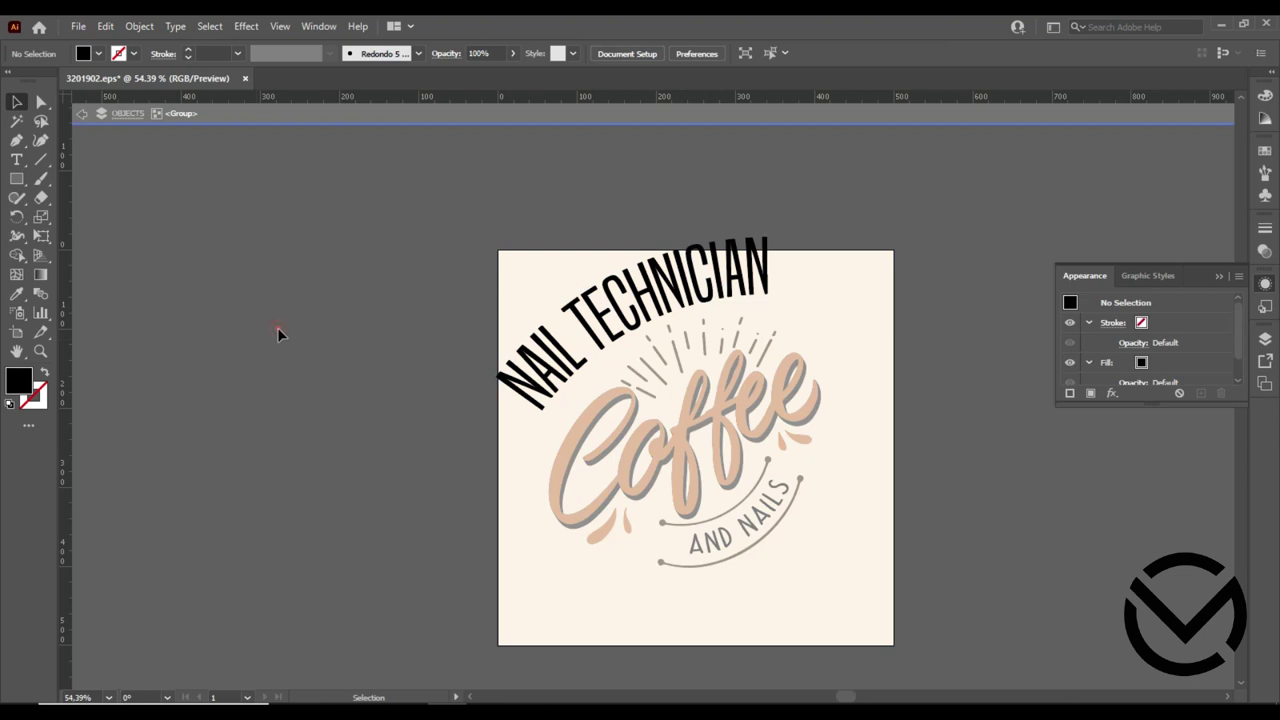
pyautogui.doubleClick(423, 317)
# - Recolour NAIL TECHNICIAN with the design's dark brown using the Eyedropper
pyautogui.click(545, 340)
pyautogui.click(16, 296)
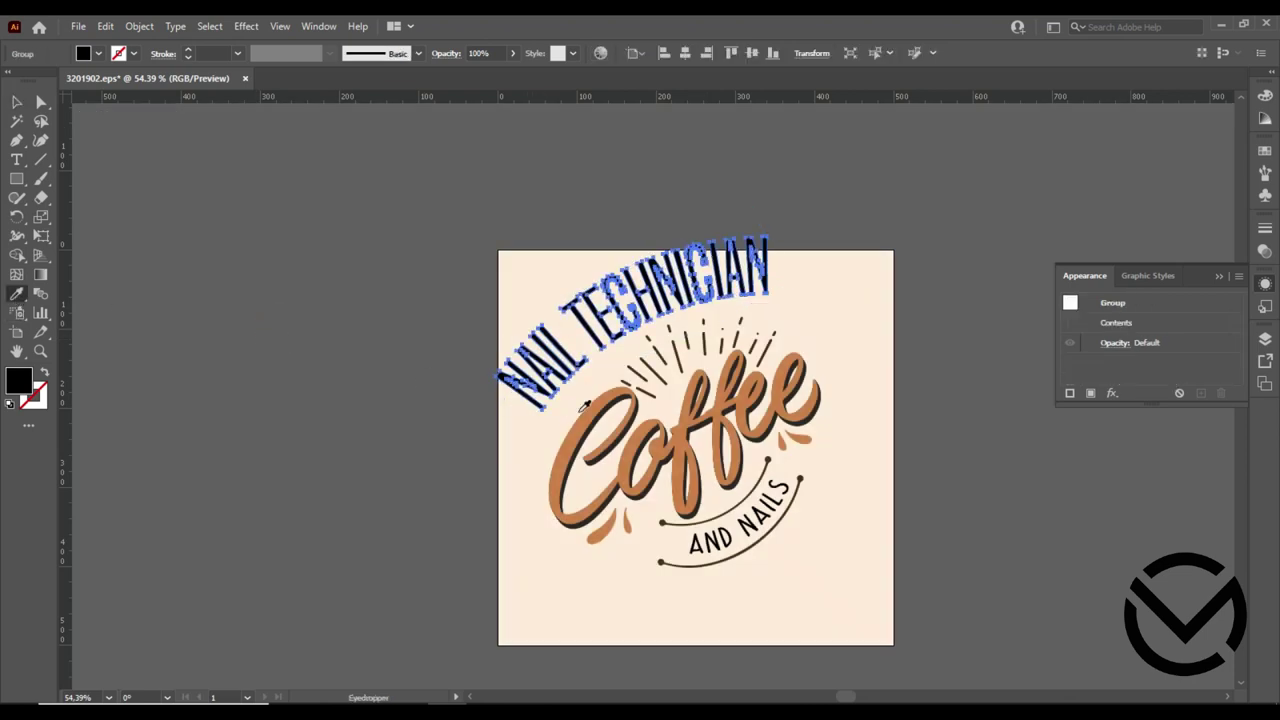
pyautogui.click(658, 372)
pyautogui.press('v')
# - Rotate NAIL TECHNICIAN to a steeper angle over Coffee
pyautogui.click(727, 303)
pyautogui.moveTo(751, 203); pyautogui.dragTo(769, 288)
pyautogui.moveTo(660, 300); pyautogui.dragTo(650, 305)
pyautogui.click(842, 254)
# - Shift the whole Coffee design slightly right and down on the artboard
pyautogui.moveTo(491, 591); pyautogui.dragTo(880, 240)
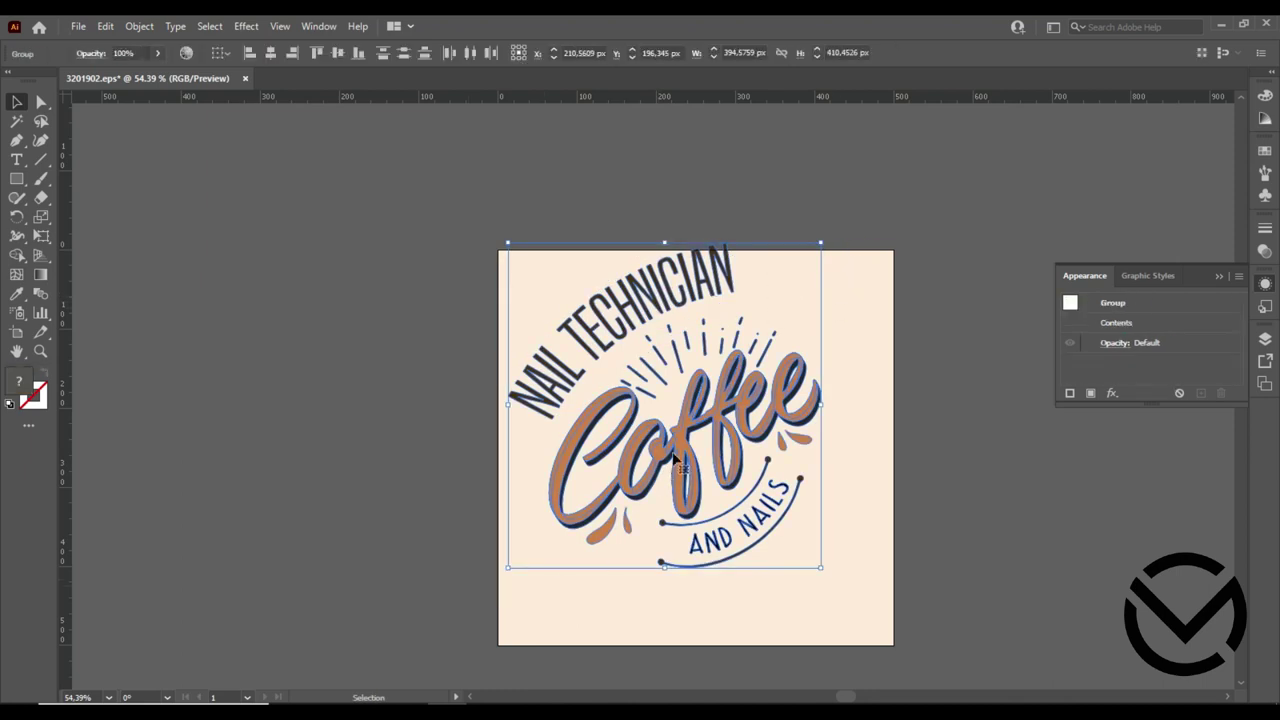
pyautogui.moveTo(677, 454); pyautogui.dragTo(707, 484)
pyautogui.click(948, 495)
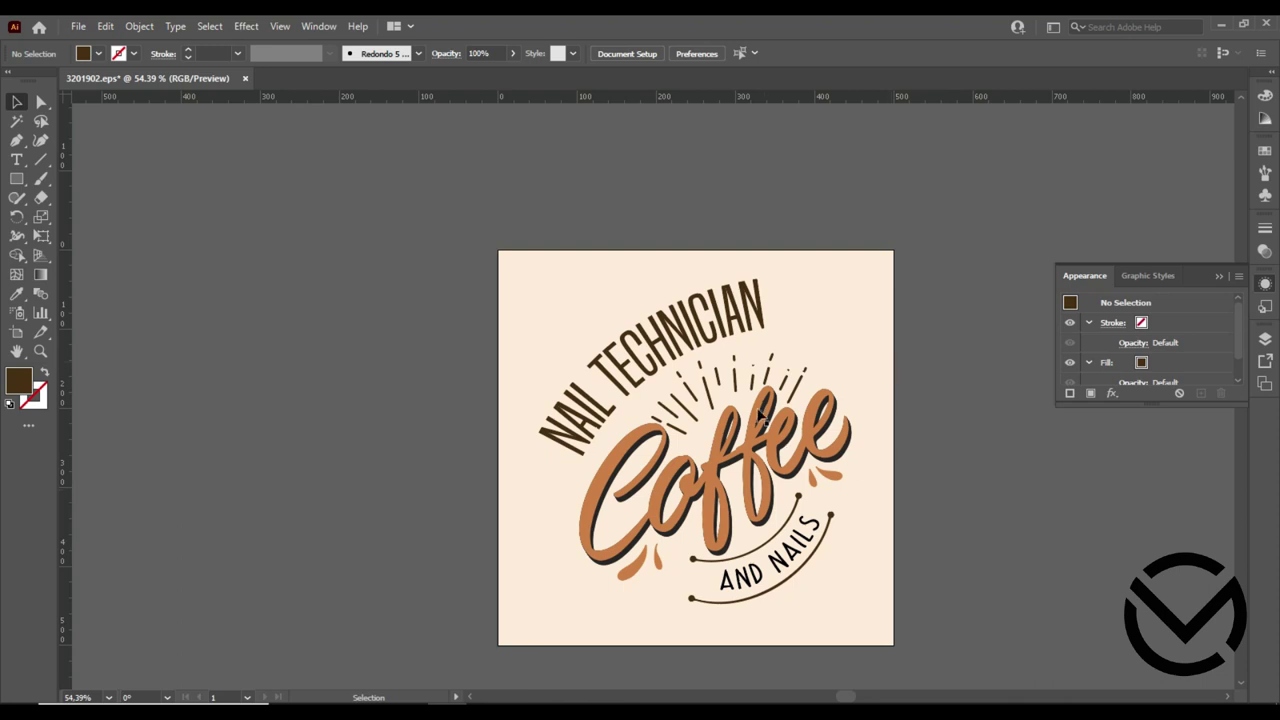
# - Copy a sunburst ray as small dashes past TECHNICIAN's right end and toward the left of NAIL
pyautogui.doubleClick(735, 378)
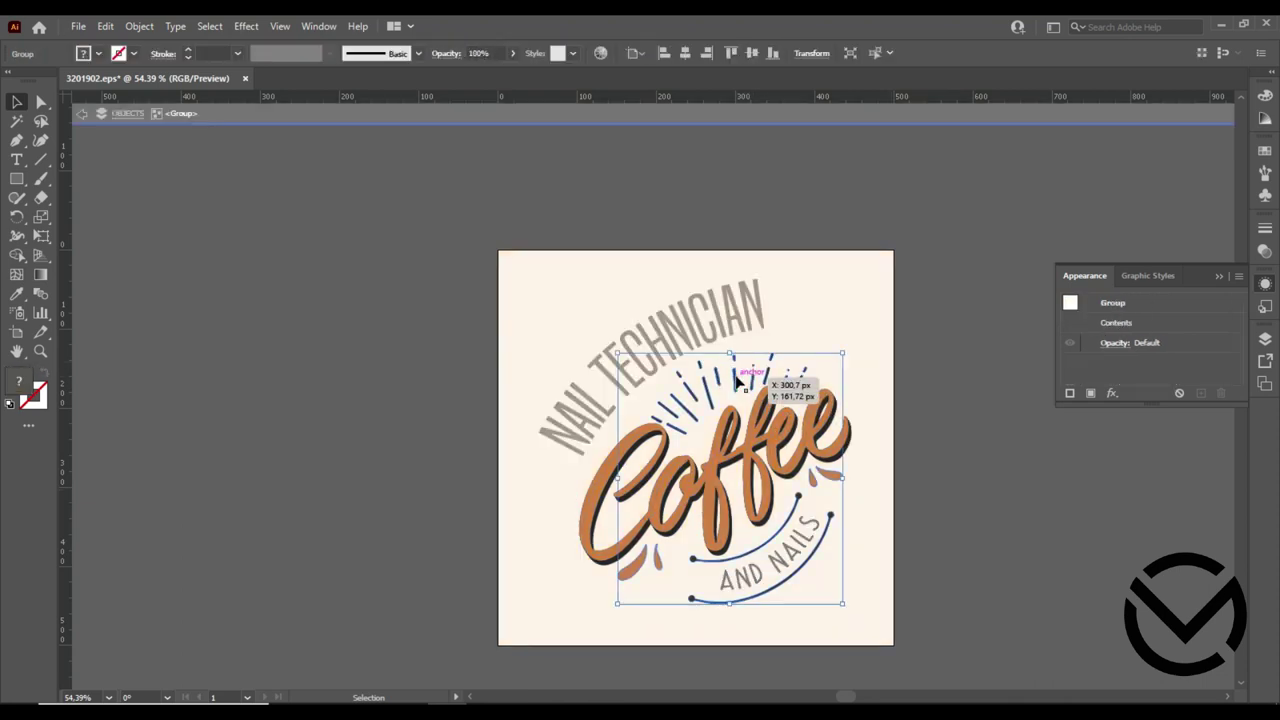
pyautogui.doubleClick(735, 378)
pyautogui.doubleClick(735, 378)
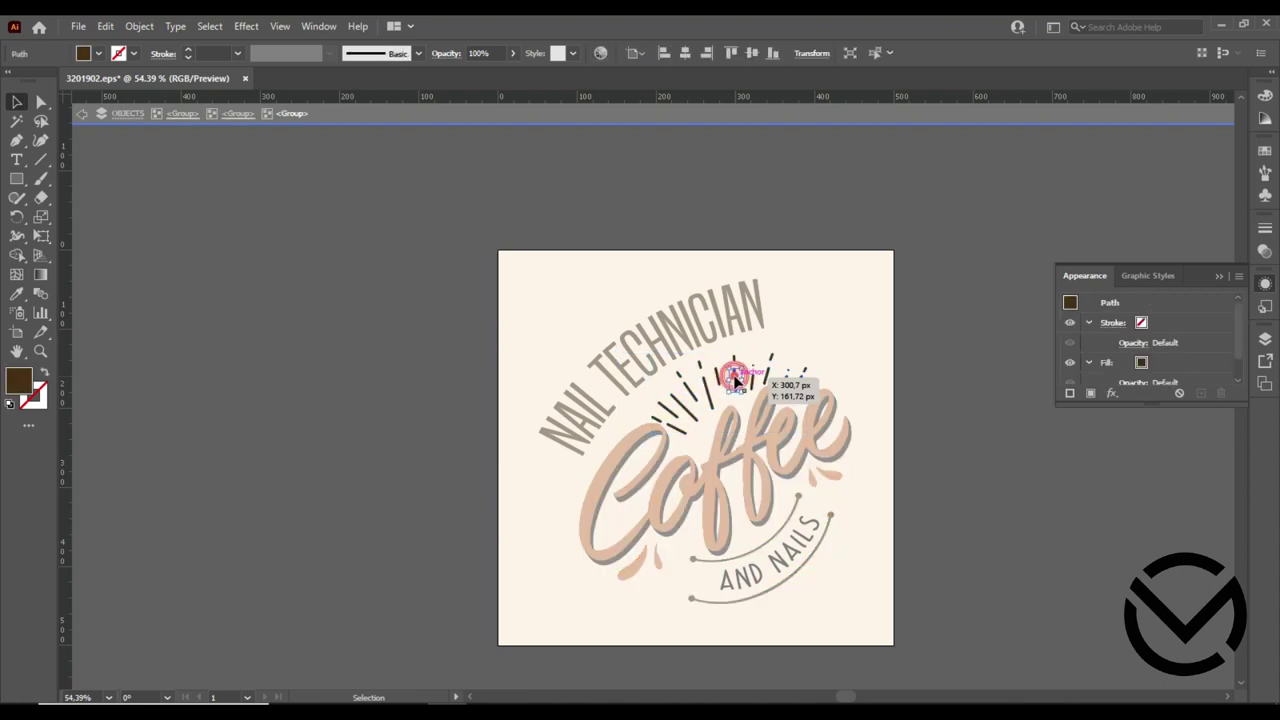
pyautogui.keyDown('shift'); pyautogui.click(735, 372); pyautogui.keyUp('shift')
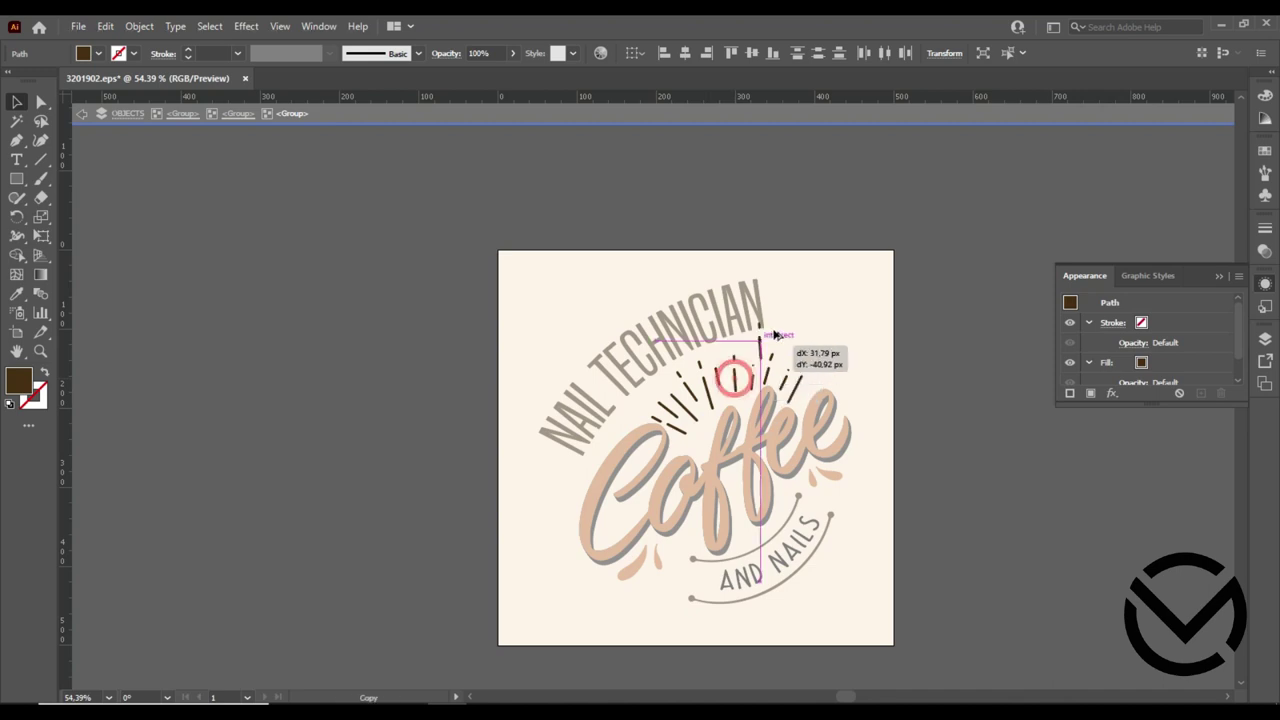
pyautogui.moveTo(706, 401); pyautogui.dragTo(782, 306)
pyautogui.moveTo(778, 369); pyautogui.dragTo(829, 345)
pyautogui.click(838, 355)
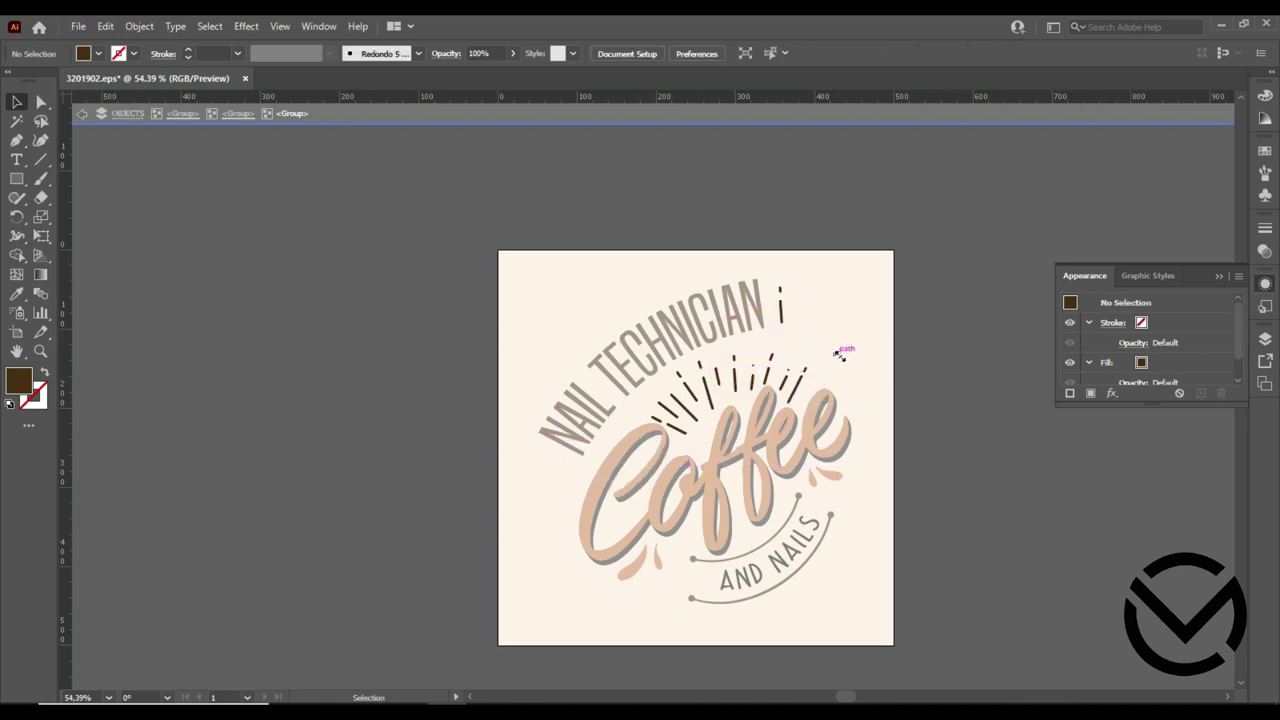
pyautogui.click(781, 294)
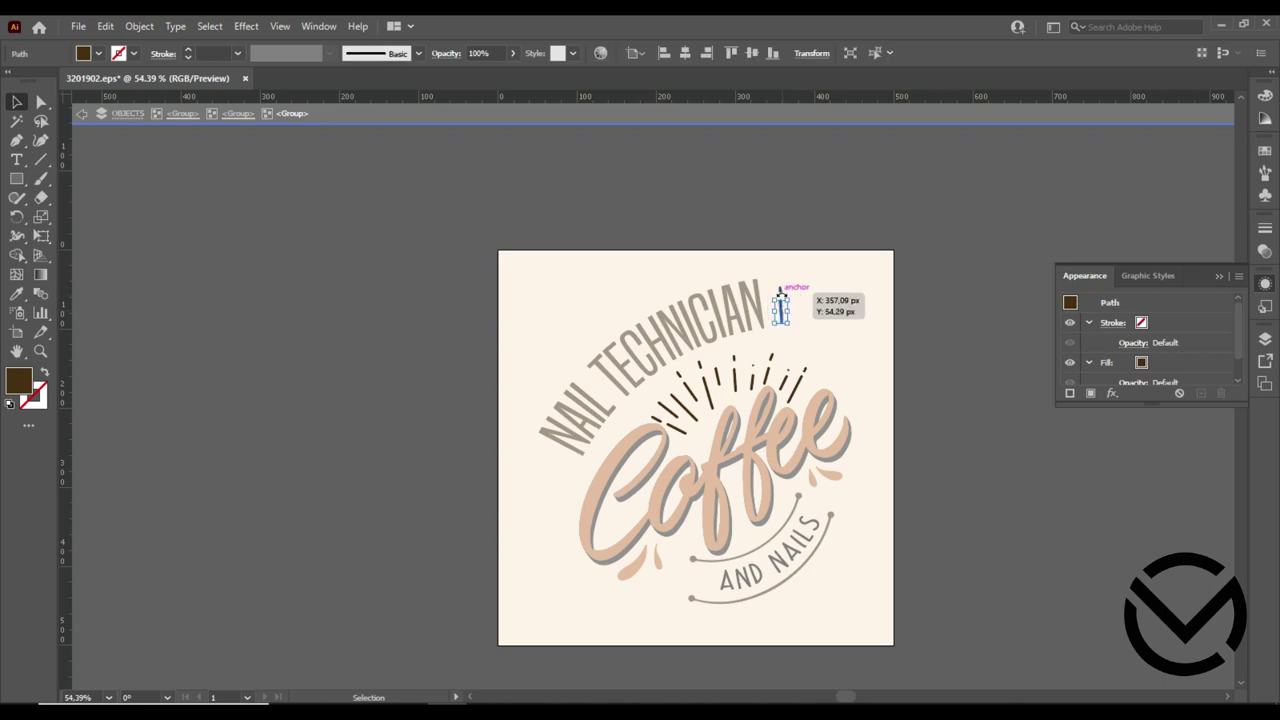
pyautogui.moveTo(779, 291)
pyautogui.mouseDown()
pyautogui.moveTo(783, 315)
pyautogui.moveTo(546, 493)
pyautogui.moveTo(558, 480)
pyautogui.mouseUp()
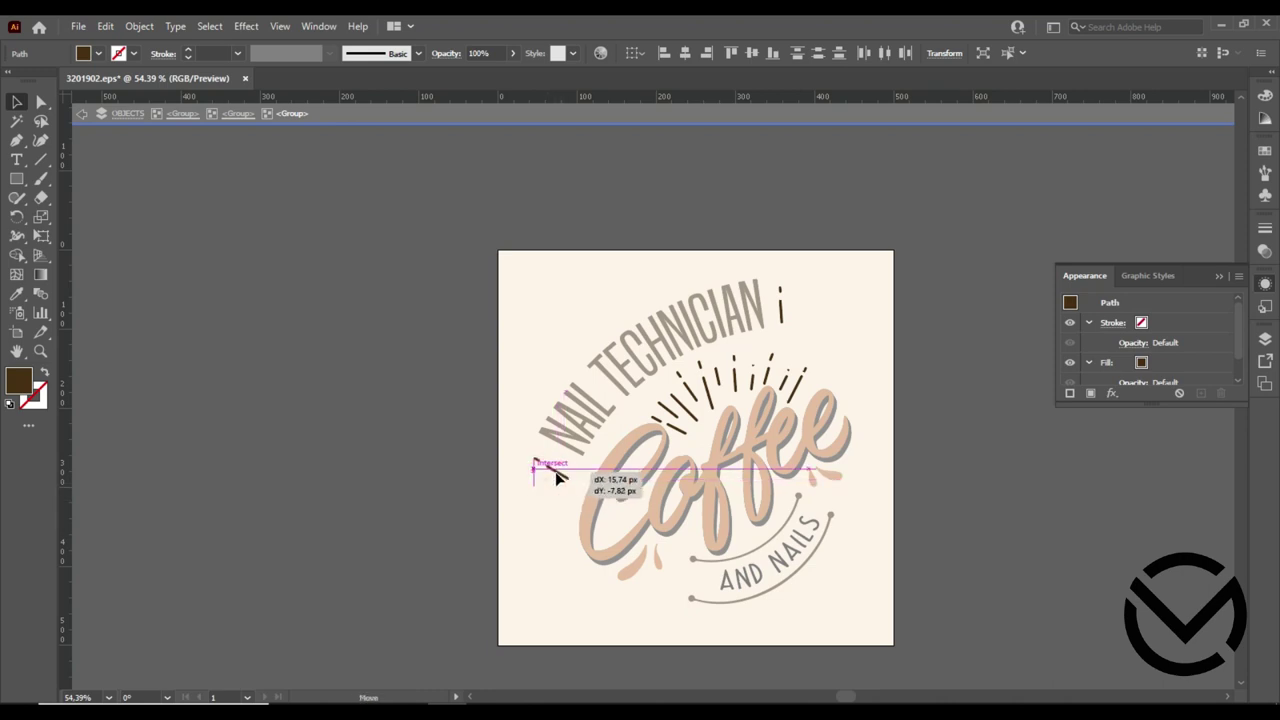
# - Line up the dashes at the left end of NAIL TECHNICIAN
pyautogui.moveTo(558, 480)
pyautogui.mouseDown()
pyautogui.moveTo(562, 505)
pyautogui.moveTo(572, 491)
pyautogui.mouseUp()
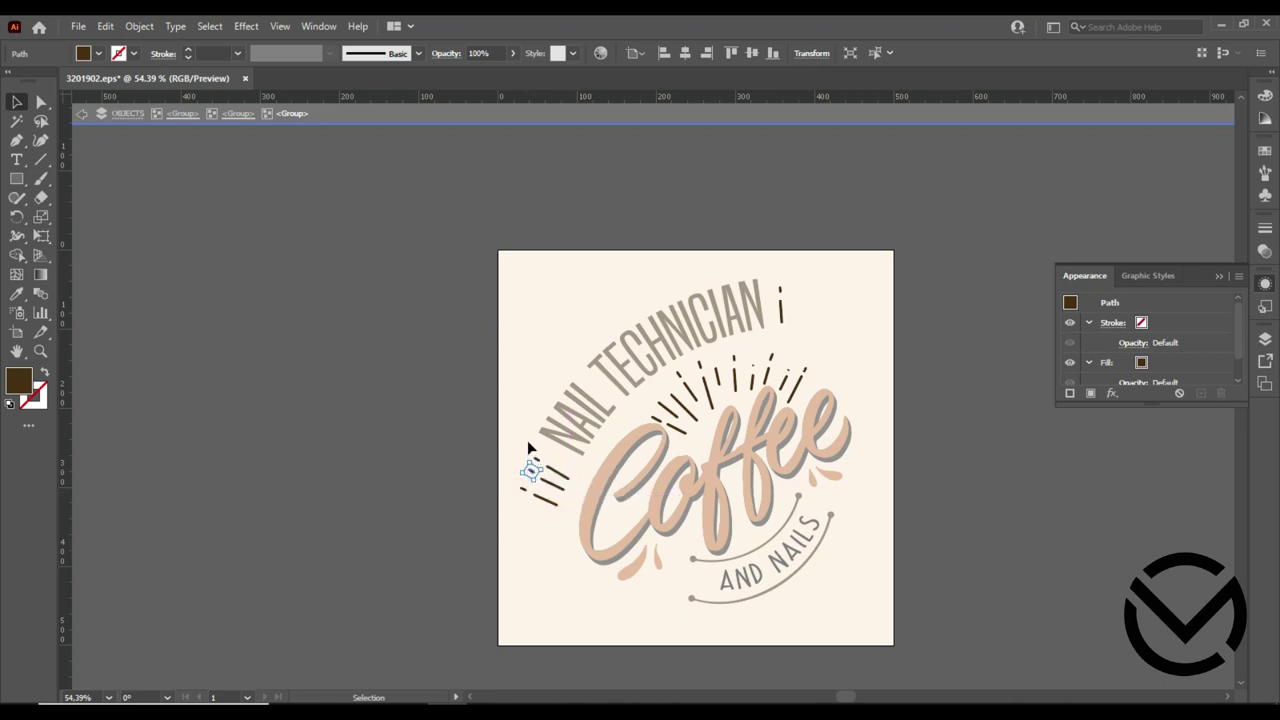
pyautogui.click(518, 505)
pyautogui.click(540, 497)
pyautogui.moveTo(550, 505); pyautogui.dragTo(533, 470)
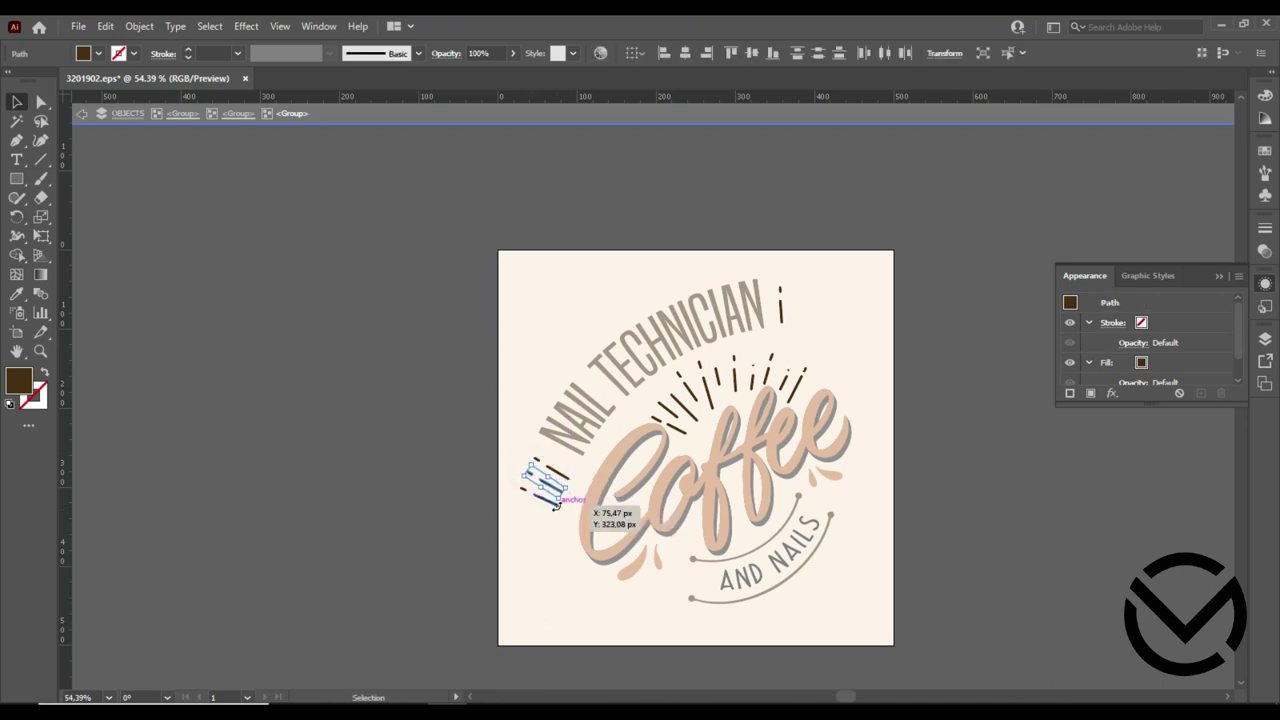
pyautogui.moveTo(558, 510); pyautogui.dragTo(560, 512)
# - Reposition the dashes beyond TECHNICIAN's right end and exit group editing
pyautogui.click(857, 314)
pyautogui.moveTo(781, 302); pyautogui.dragTo(808, 318)
pyautogui.click(806, 327)
pyautogui.doubleClick(988, 303)
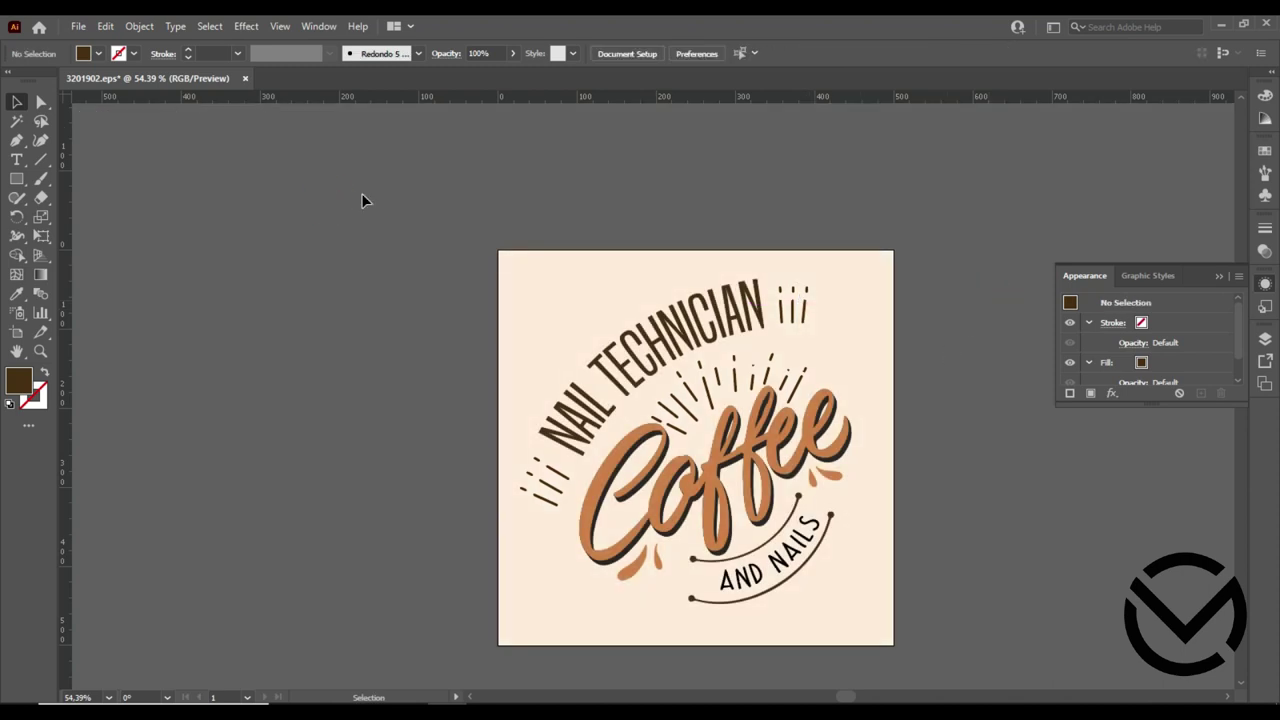
# - Inspect the three-dash groups at both ends, exit group editing and close the Appearance panel
pyautogui.click(797, 312)
pyautogui.doubleClick(797, 312)
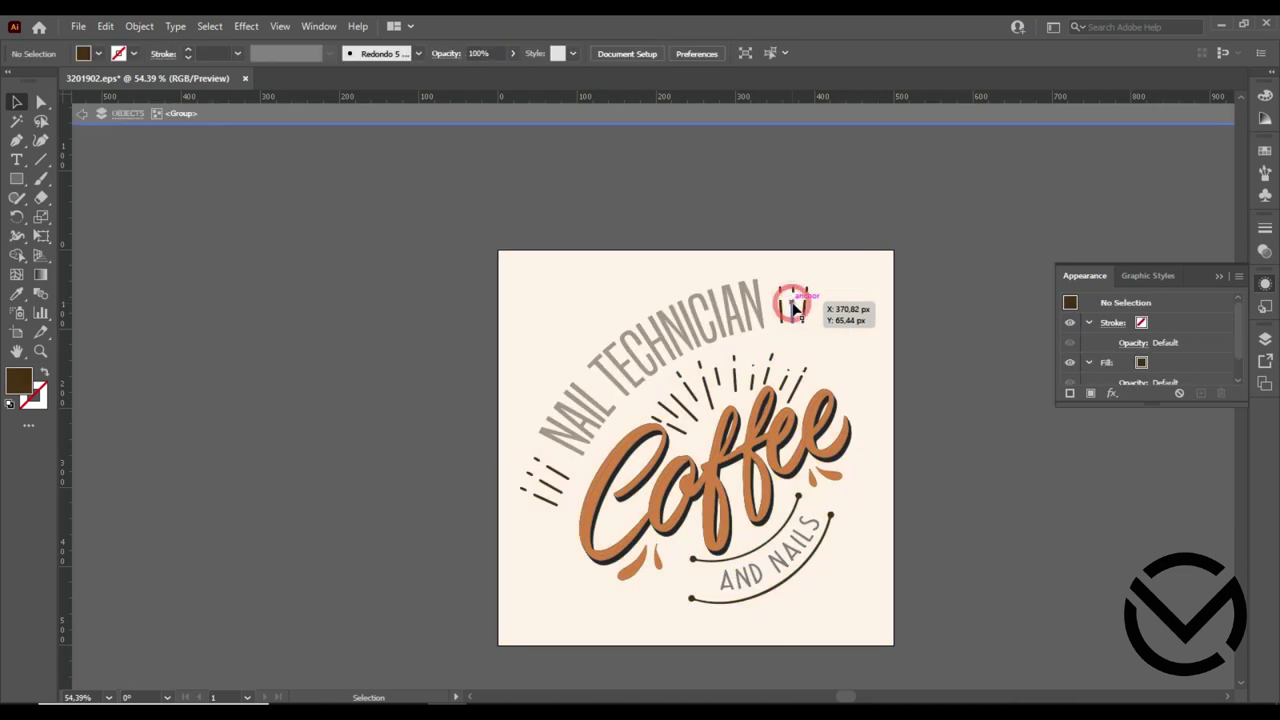
pyautogui.click(797, 310)
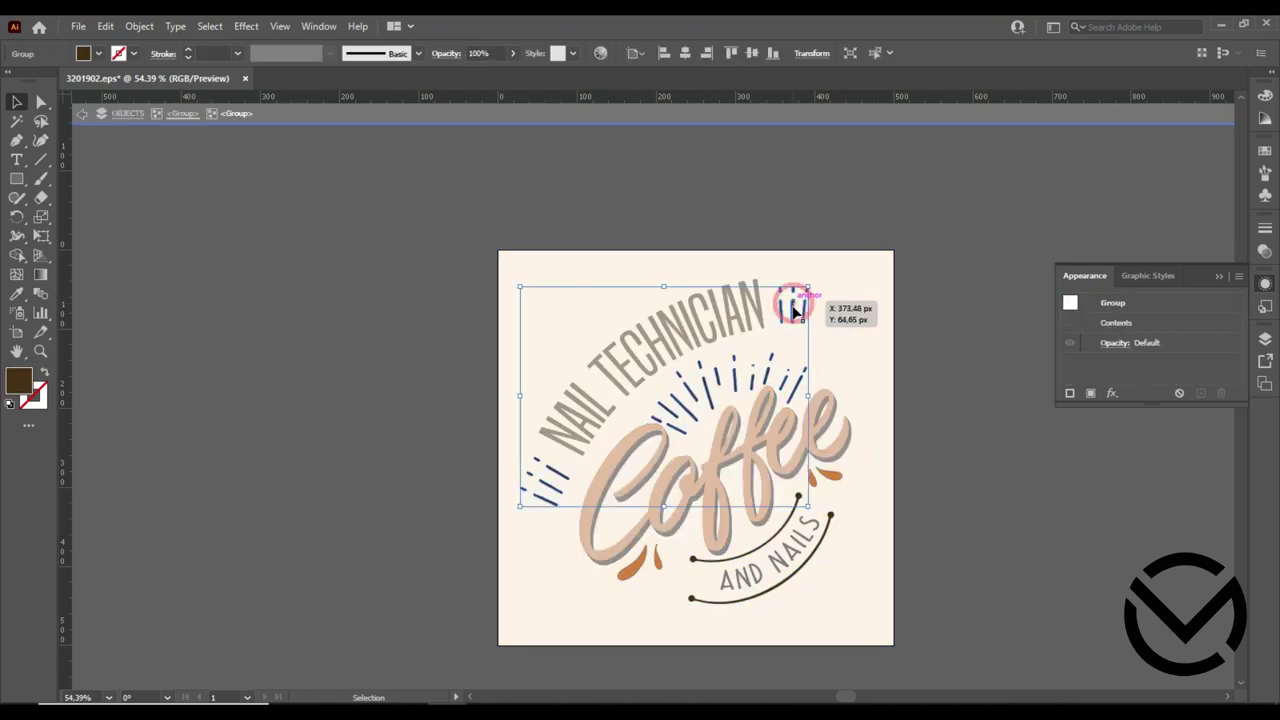
pyautogui.doubleClick(795, 312)
pyautogui.click(793, 313)
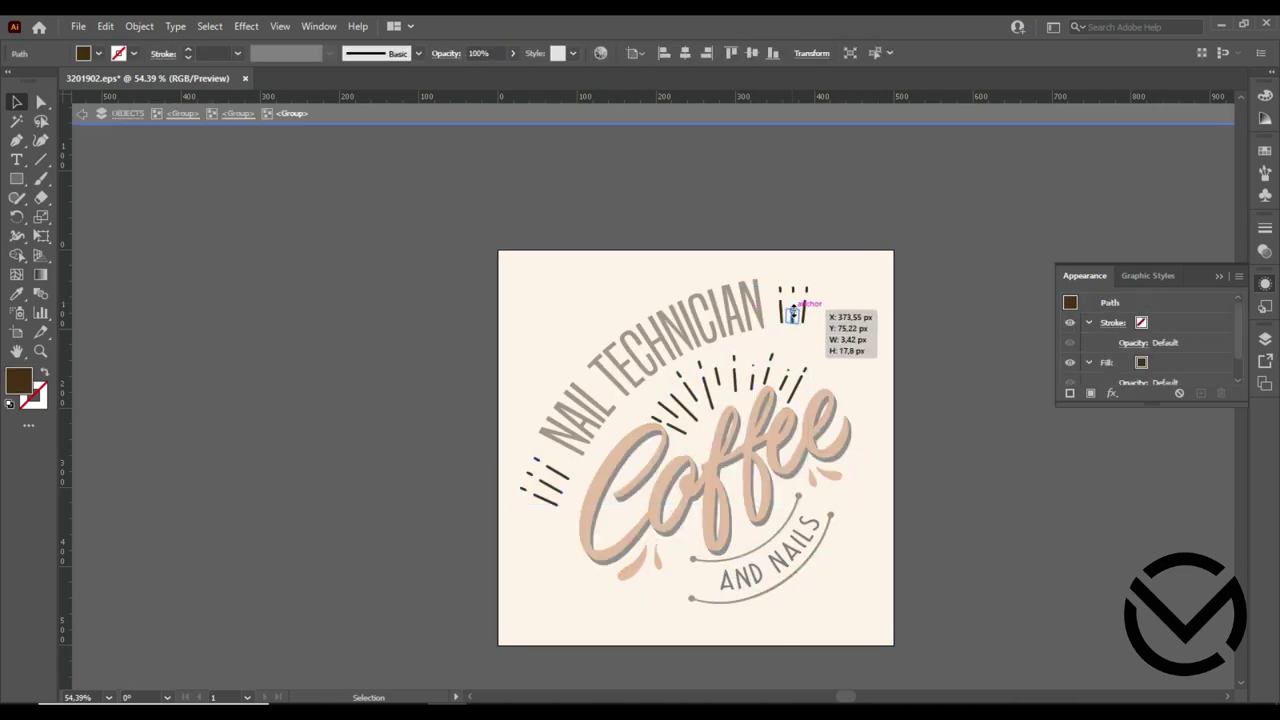
pyautogui.click(551, 491)
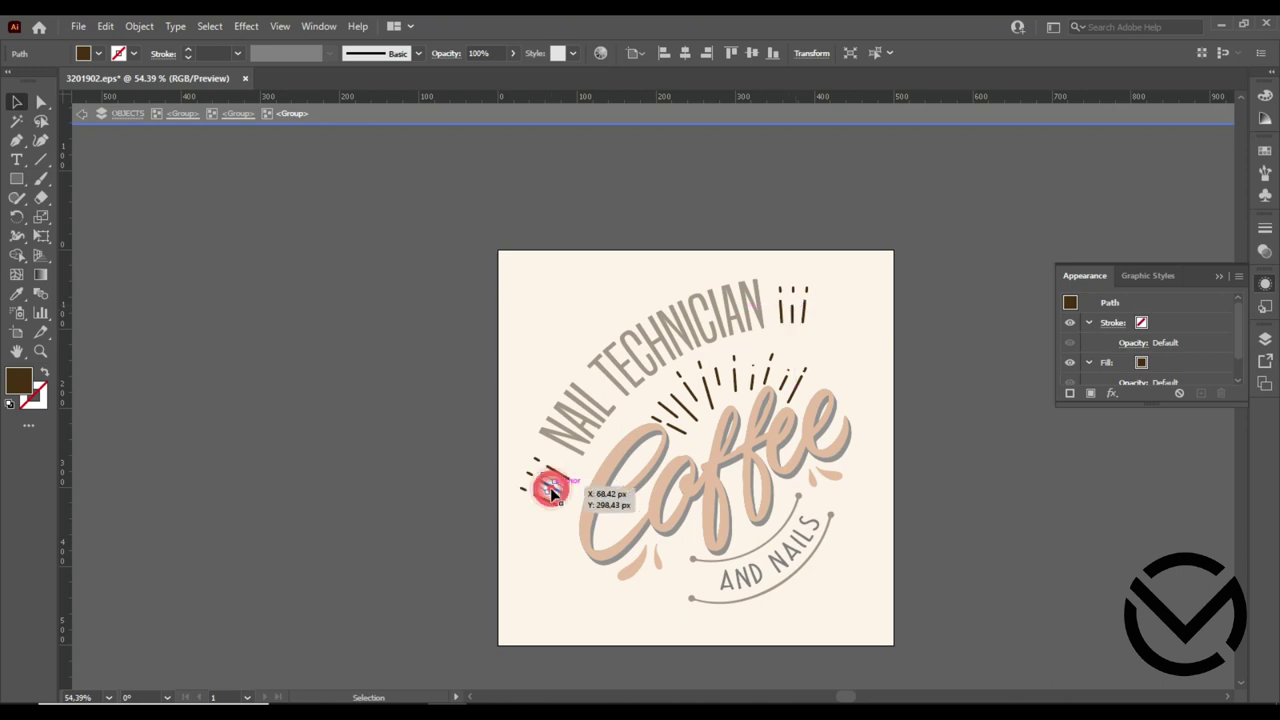
pyautogui.doubleClick(443, 455)
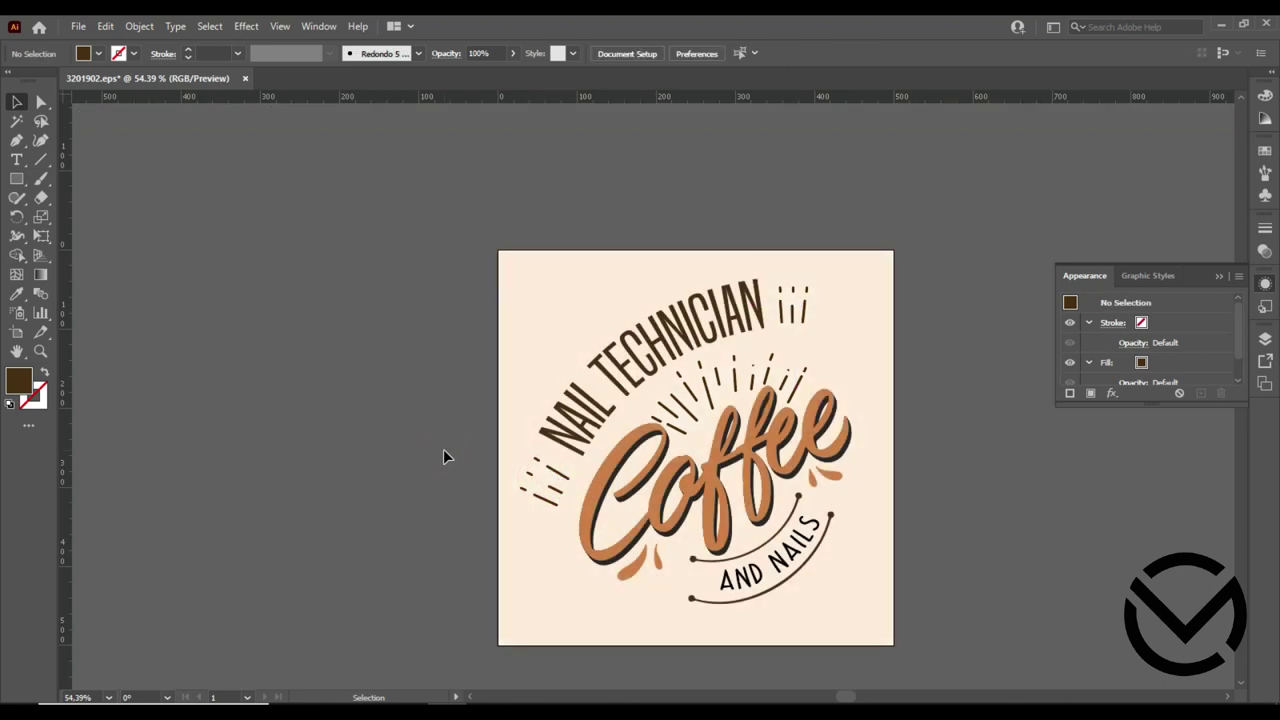
pyautogui.click(1215, 275)
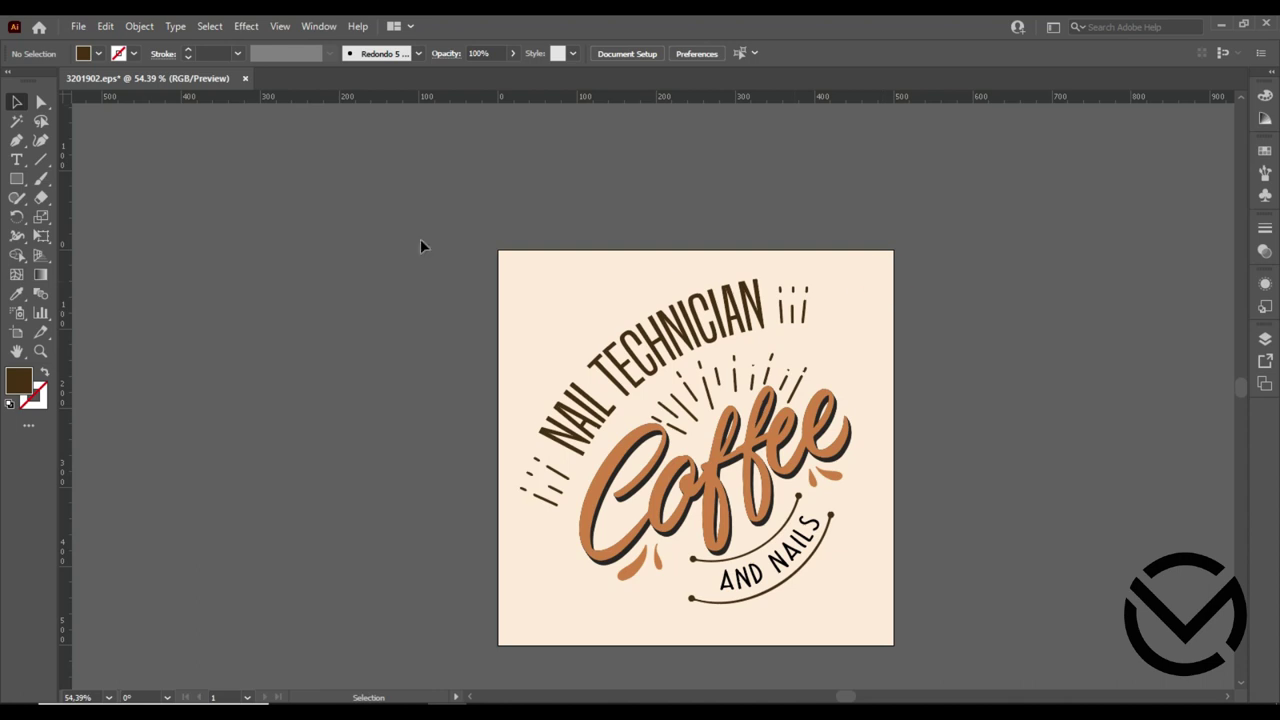
# - Open the EN_4500x5400_T-Shirt.ai template from the Bureau folder as a second document
pyautogui.click(140, 27)
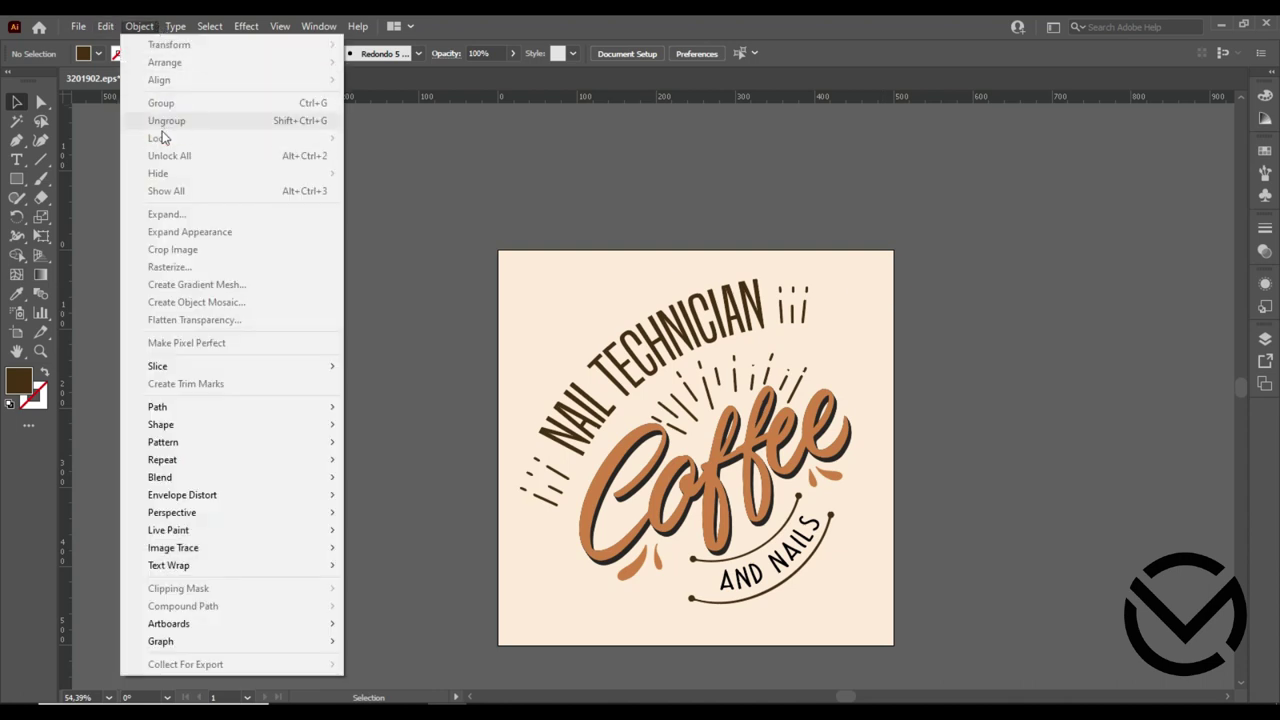
pyautogui.click(445, 199)
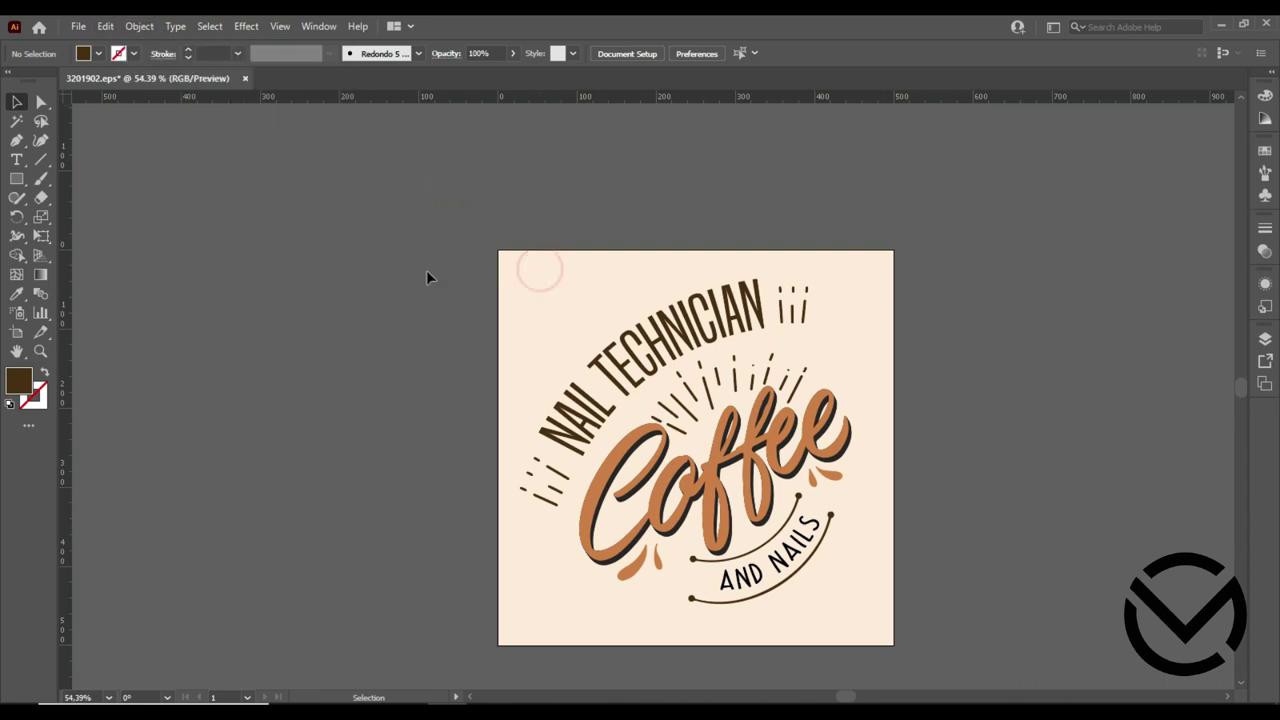
pyautogui.rightClick(366, 80)
pyautogui.click(452, 162)
pyautogui.click(558, 162)
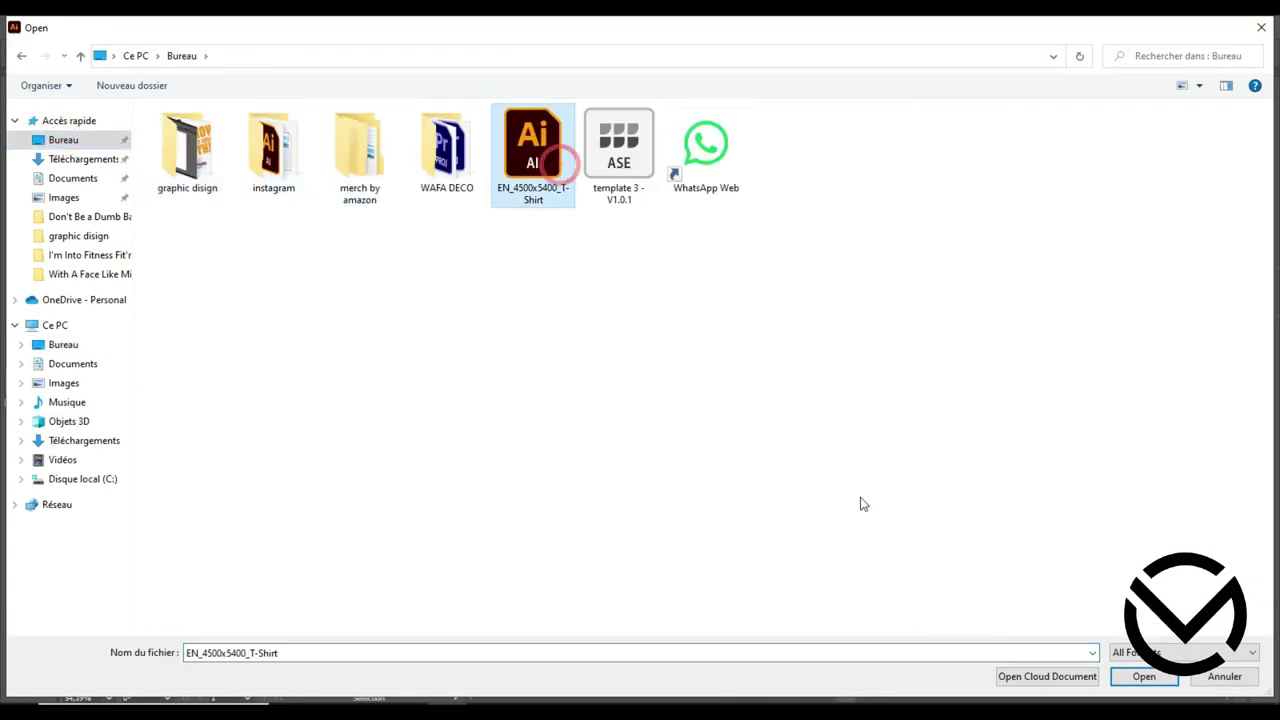
pyautogui.click(1148, 688)
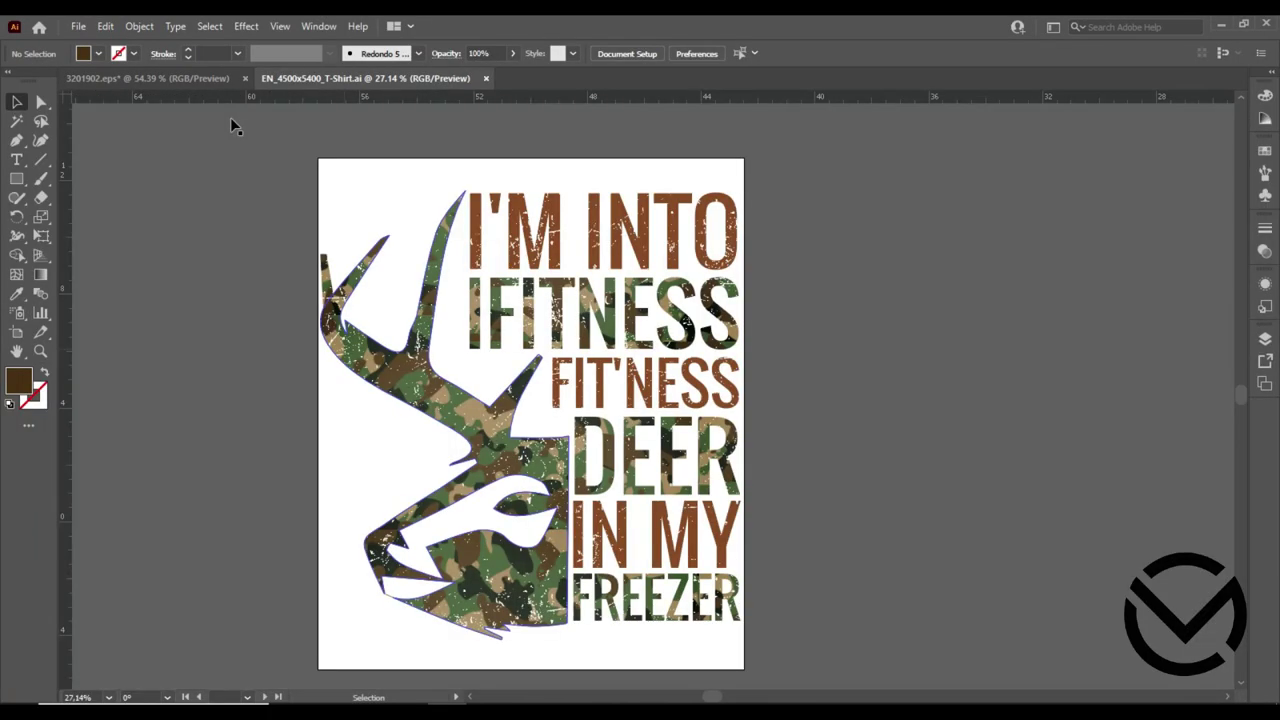
pyautogui.click(407, 123)
# - Delete the deer artwork and place the 3201902.eps coffee badge, scaled to about 10.62 × 10.42 in
pyautogui.moveTo(676, 455); pyautogui.dragTo(795, 677)
pyautogui.press('Delete')
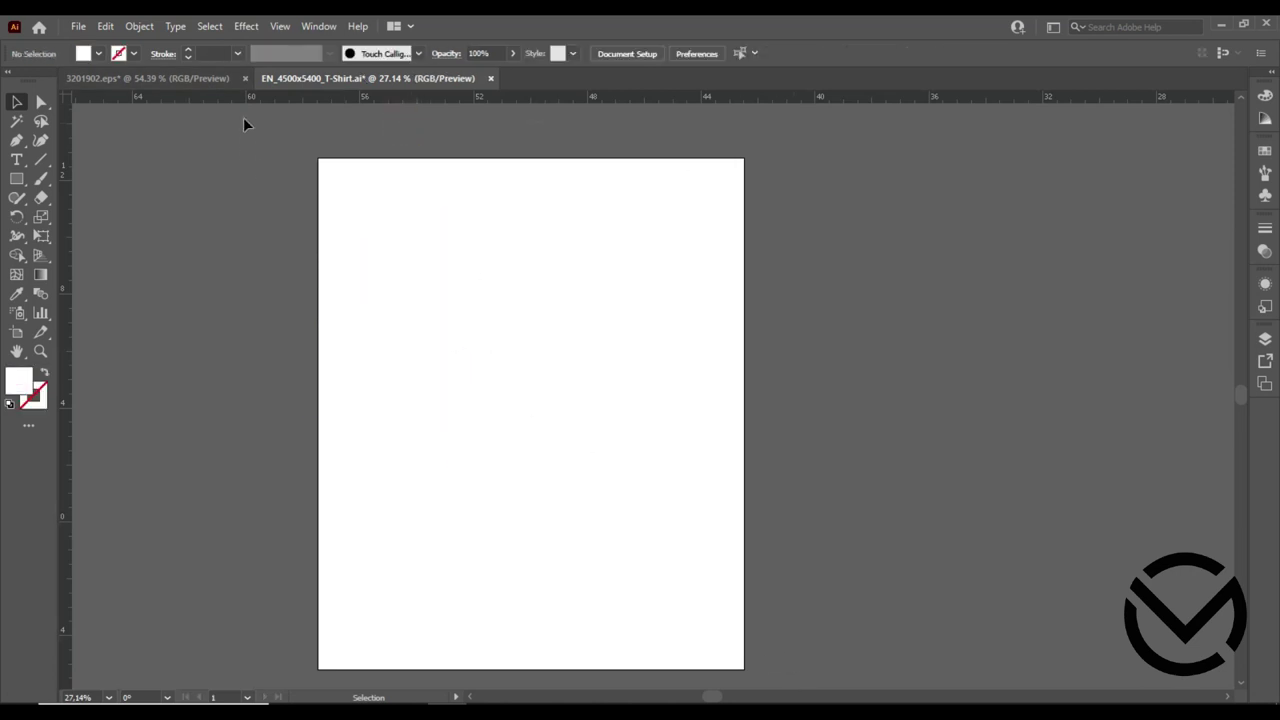
pyautogui.click(229, 78)
pyautogui.moveTo(543, 157); pyautogui.dragTo(822, 290)
pyautogui.moveTo(605, 328)
pyautogui.mouseDown()
pyautogui.moveTo(362, 119)
pyautogui.moveTo(525, 441)
pyautogui.mouseUp()
pyautogui.moveTo(592, 492); pyautogui.dragTo(722, 601)
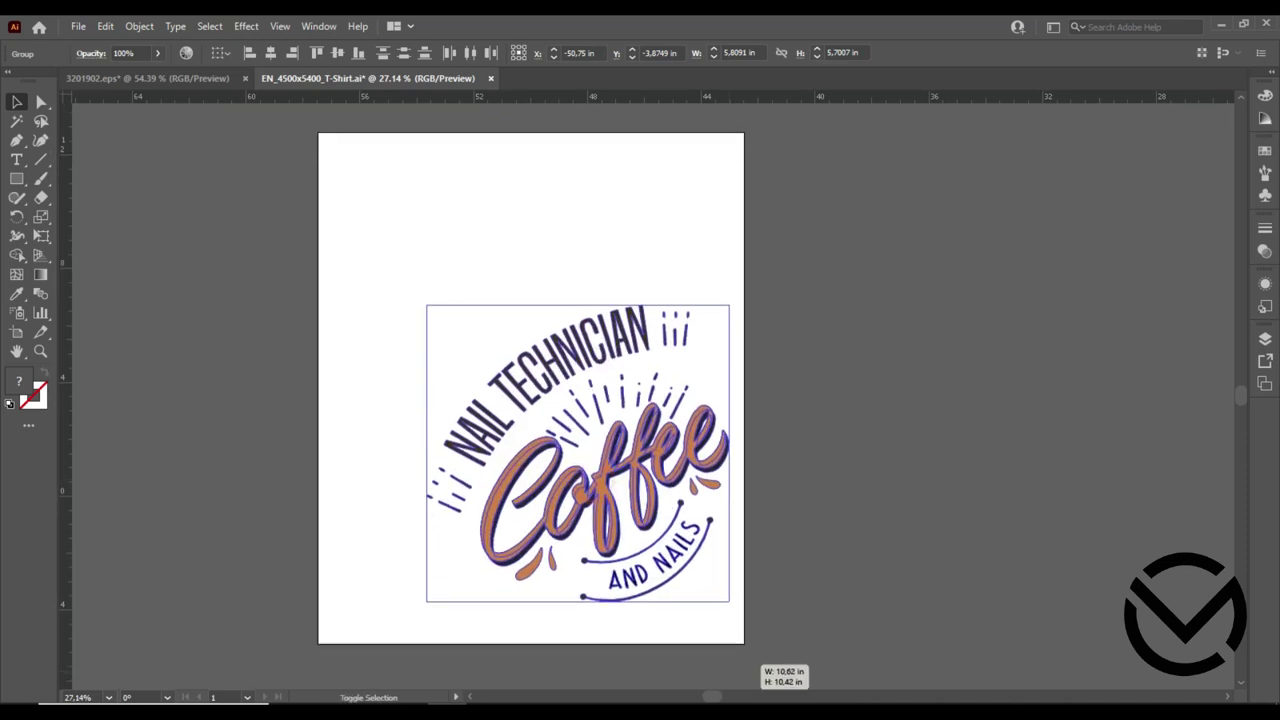